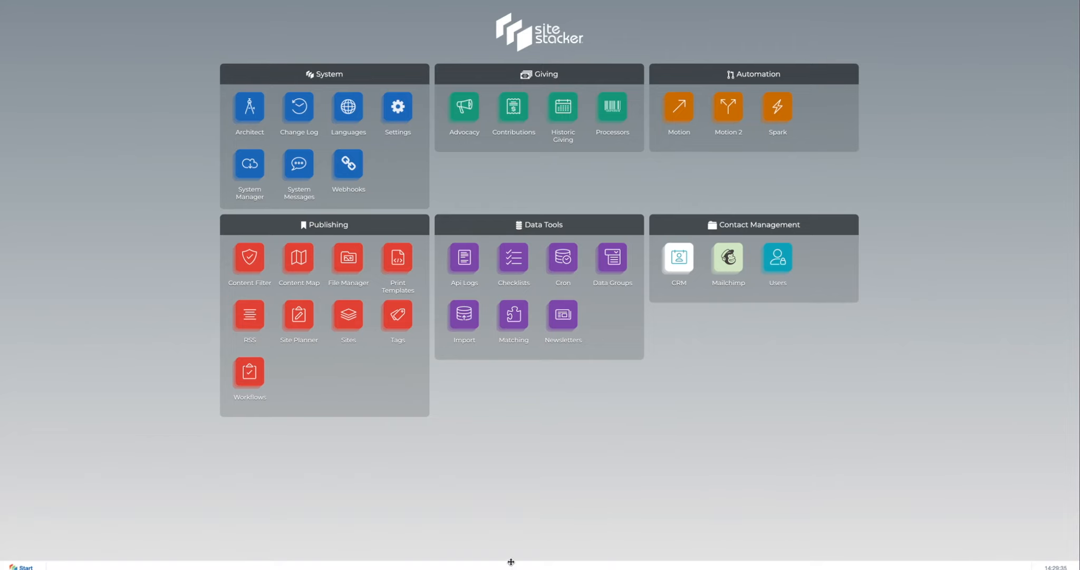
# - Create a workflow in Motion 2 with "New Workflow" as its name and title, keeping the default duration settings
pyautogui.click(732, 112)
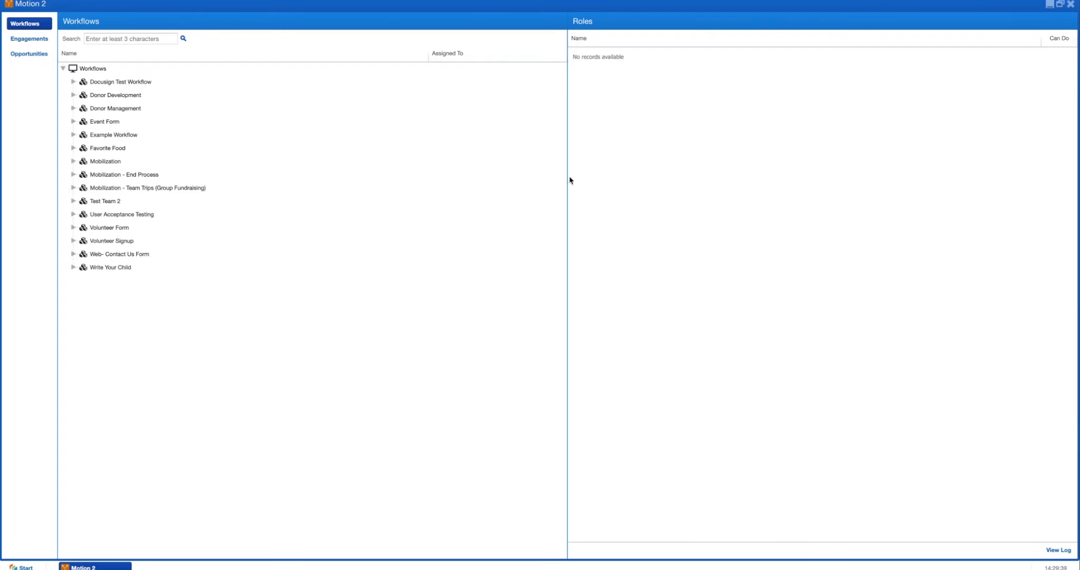
pyautogui.rightClick(104, 72)
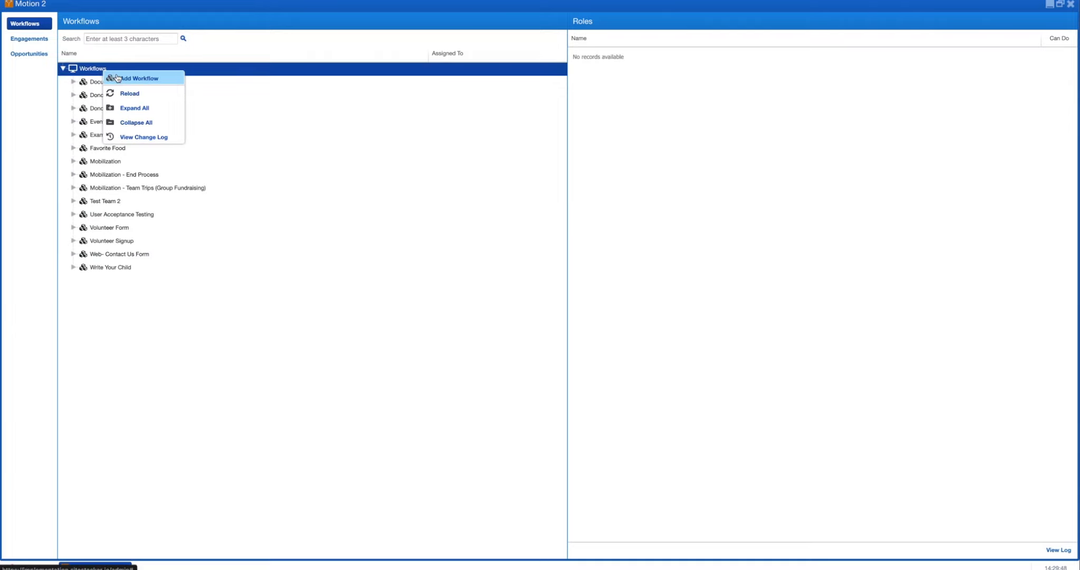
pyautogui.click(117, 78)
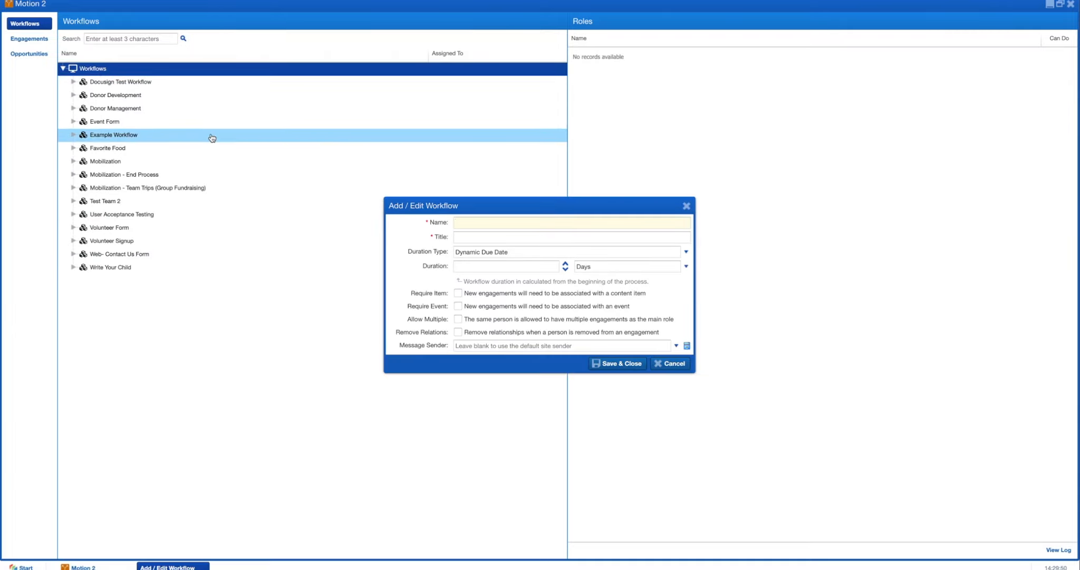
pyautogui.write('New Workflow')
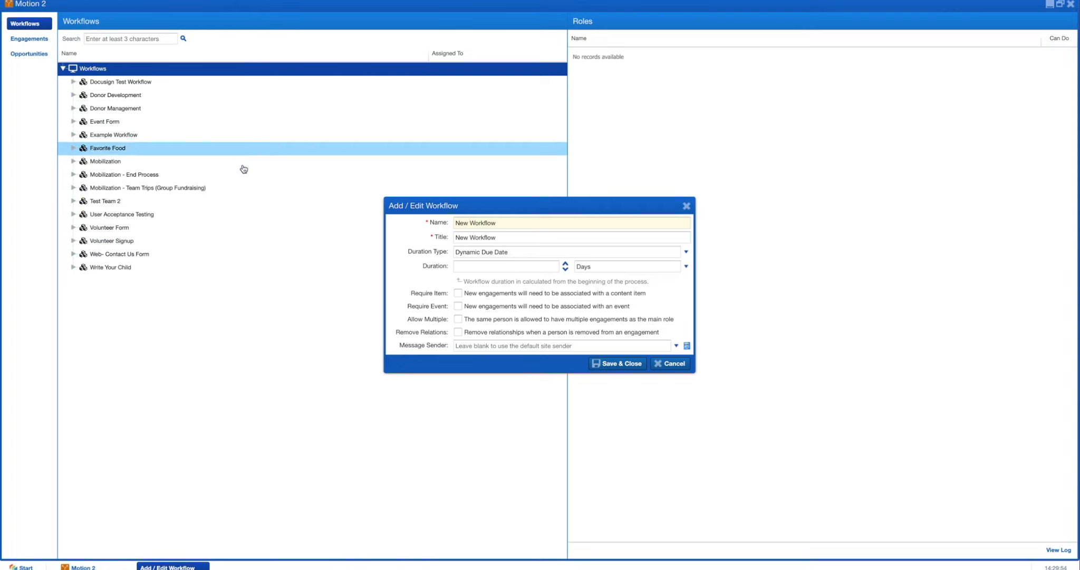
pyautogui.click(619, 364)
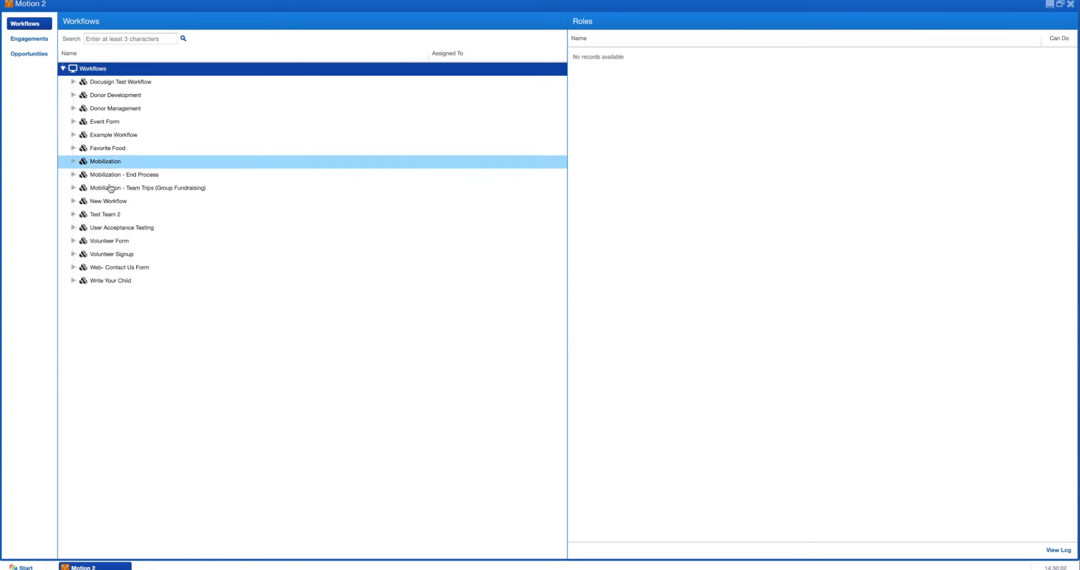
# - Add a primary Person role named "Contact" to New Workflow and mark it as the workflow's main role
pyautogui.click(117, 202)
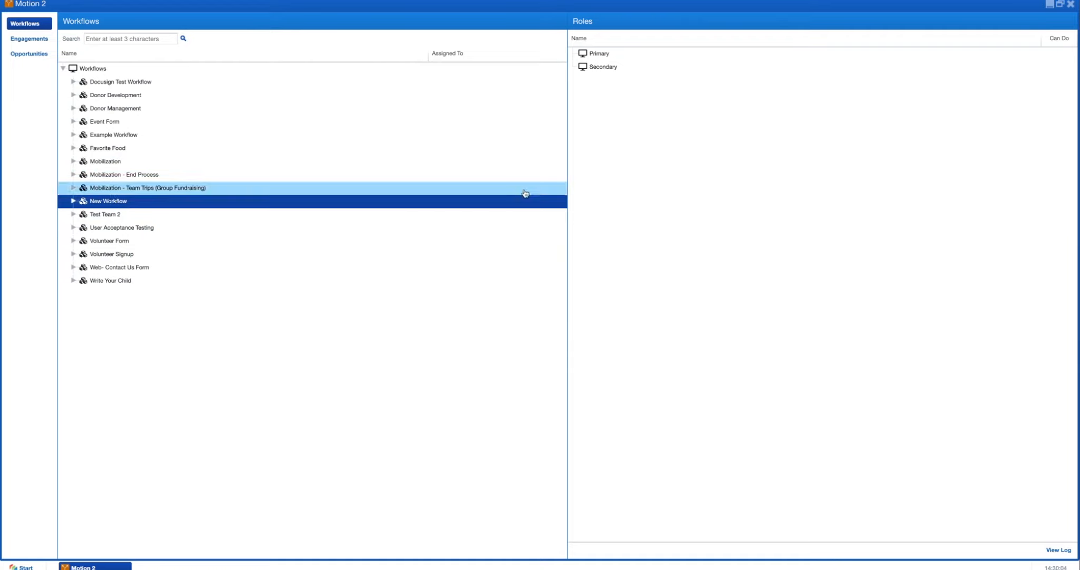
pyautogui.click(601, 57)
pyautogui.rightClick(601, 57)
pyautogui.click(622, 60)
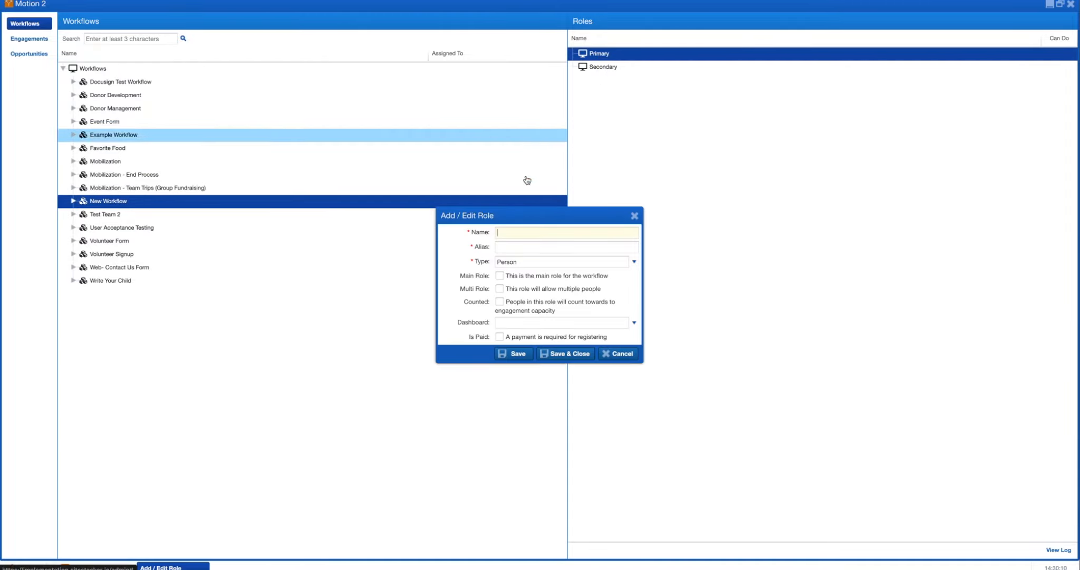
pyautogui.write('Contact')
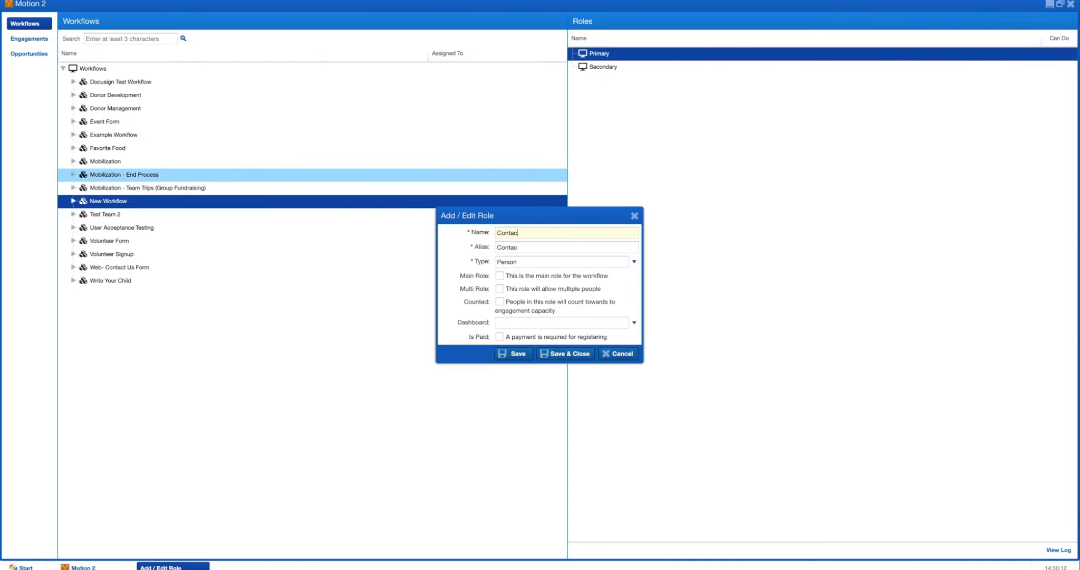
pyautogui.click(500, 276)
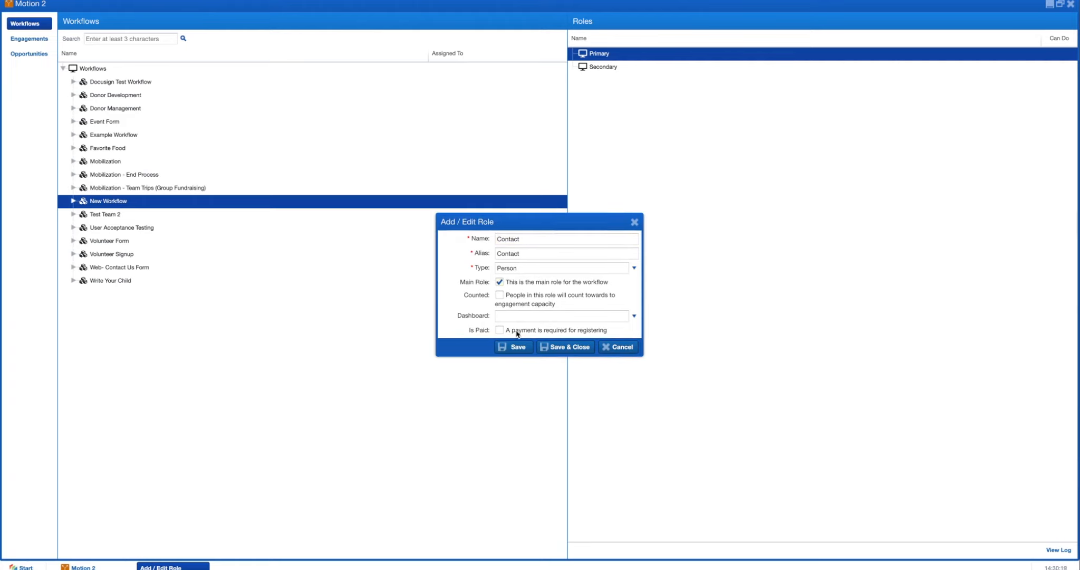
# - Set the Contact role's dashboard to the My Tasks page from the Dashboard site's Tasks > Universal folder and save the role
pyautogui.click(518, 315)
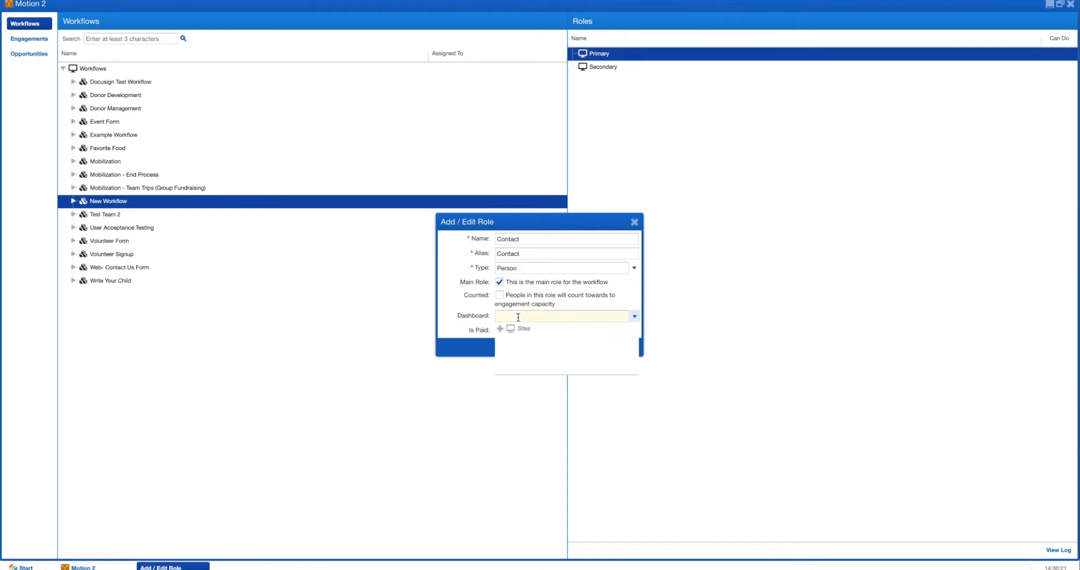
pyautogui.click(500, 329)
pyautogui.click(511, 354)
pyautogui.click(521, 367)
pyautogui.scroll(-2, 537, 367)
pyautogui.click(532, 358)
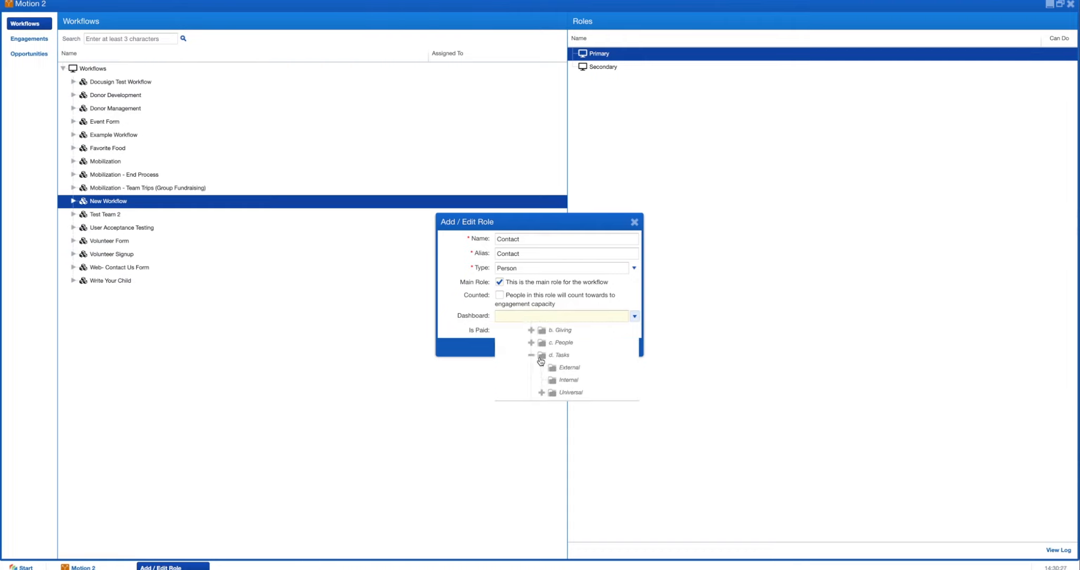
pyautogui.click(542, 392)
pyautogui.click(575, 393)
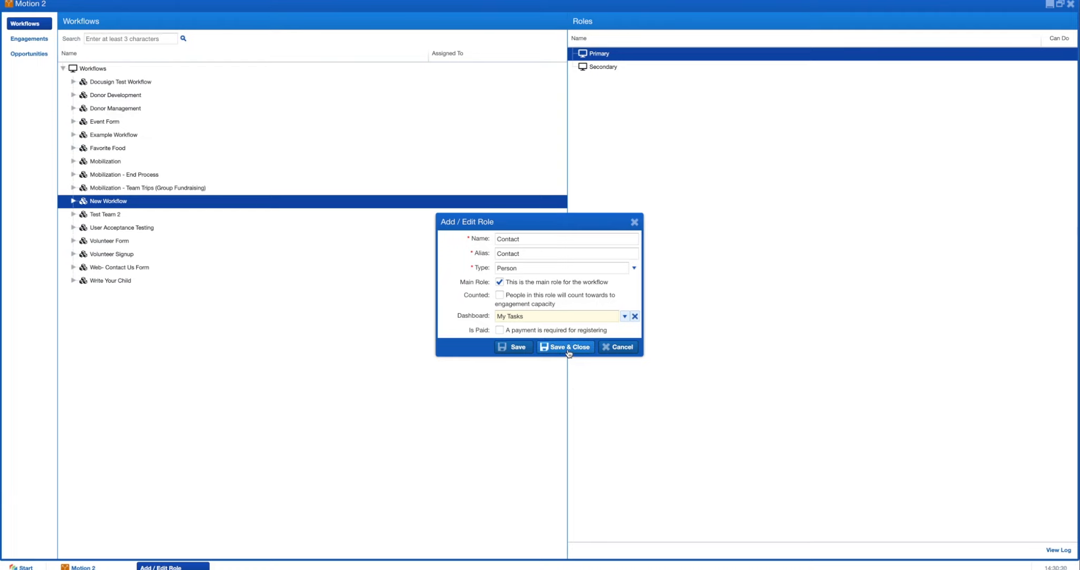
pyautogui.click(569, 347)
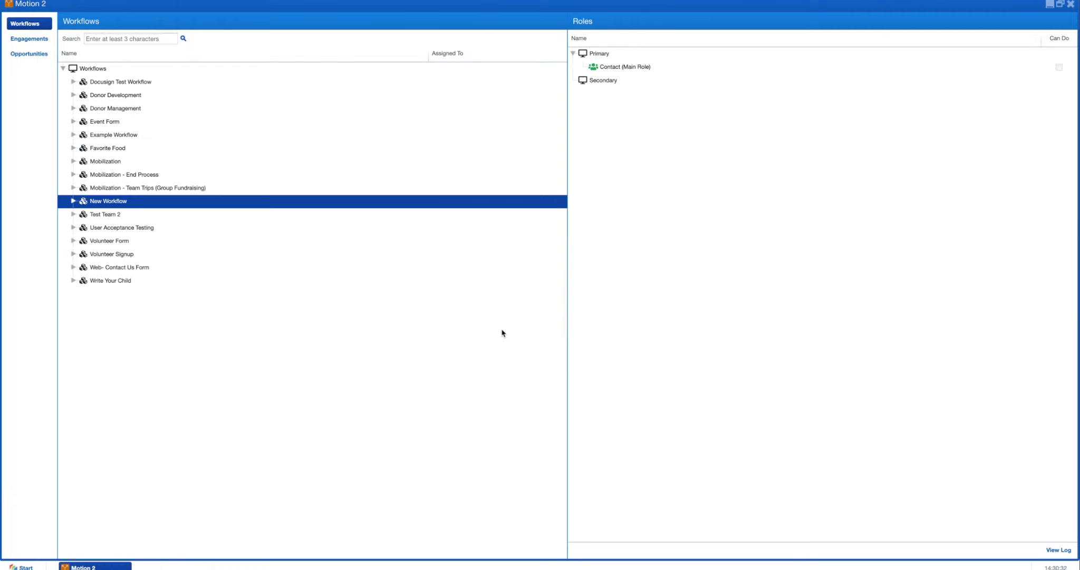
# - Add a secondary role named "Form Admin" using the Form Admin user group under Dashboard Access - Office Staff
pyautogui.click(609, 84)
pyautogui.rightClick(610, 84)
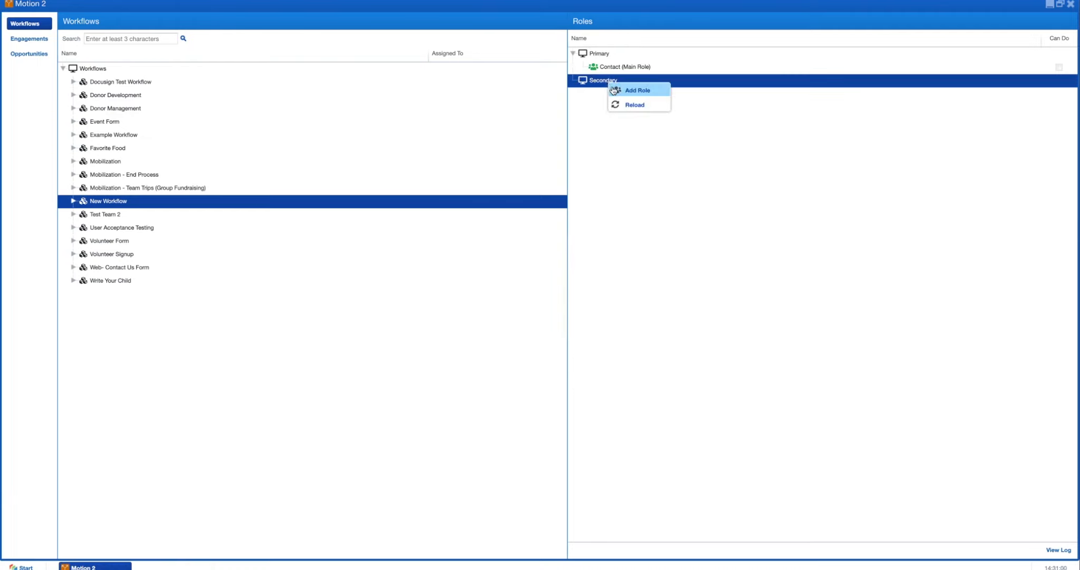
pyautogui.click(615, 94)
pyautogui.write('Form Admin')
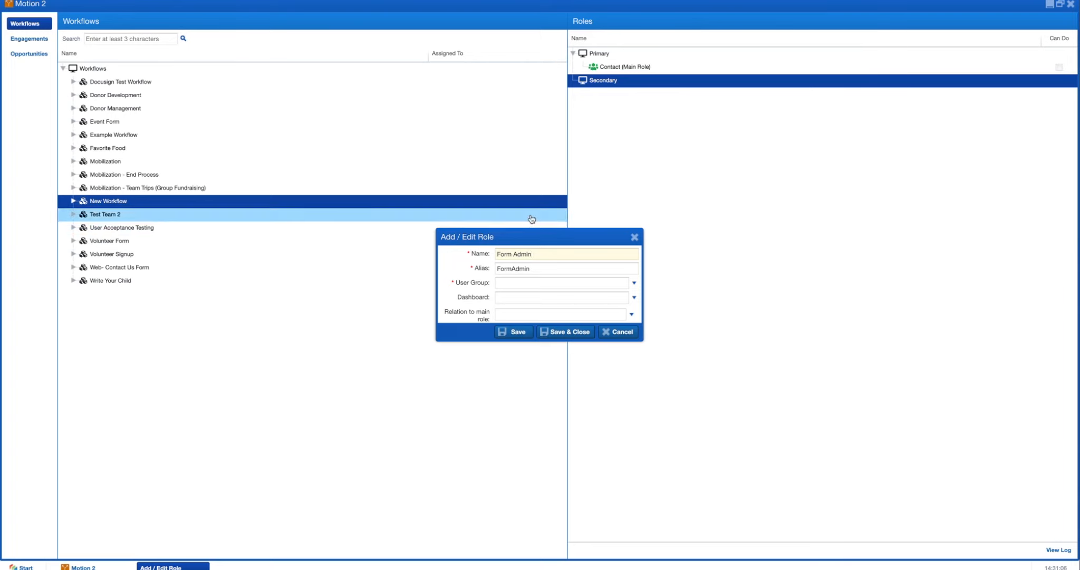
pyautogui.click(517, 283)
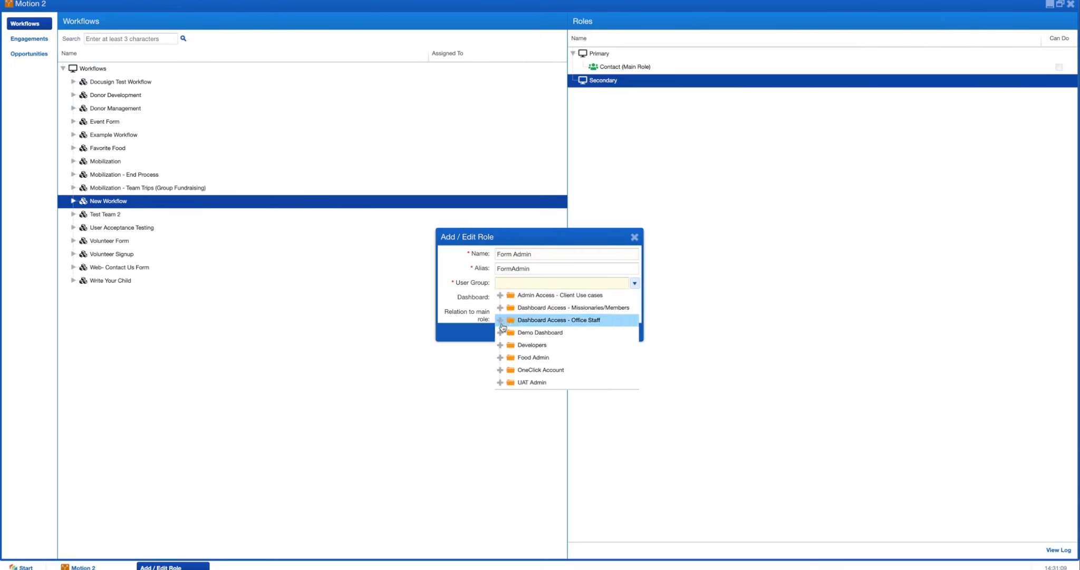
pyautogui.click(500, 320)
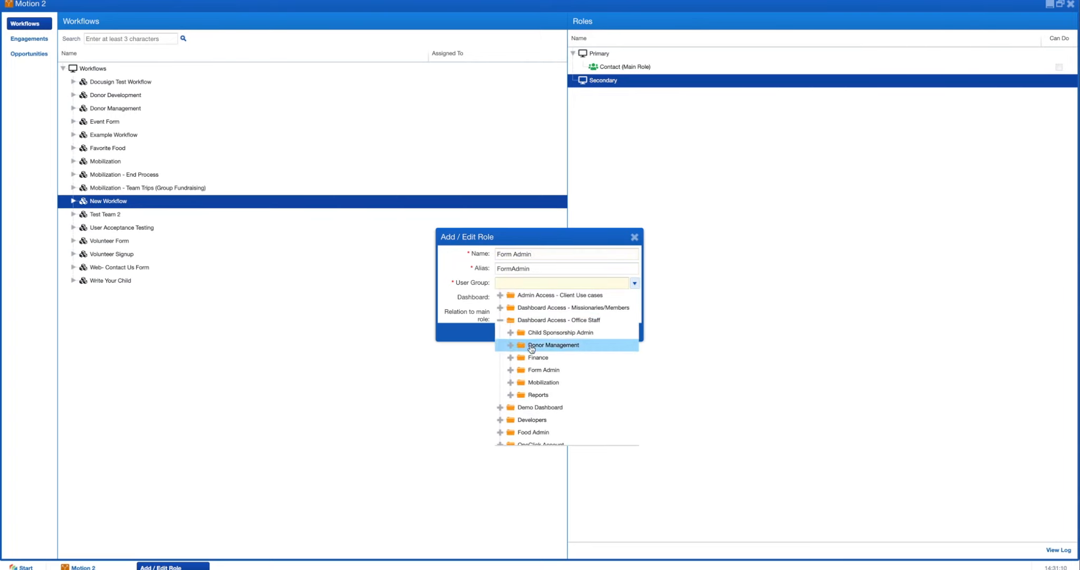
pyautogui.click(545, 371)
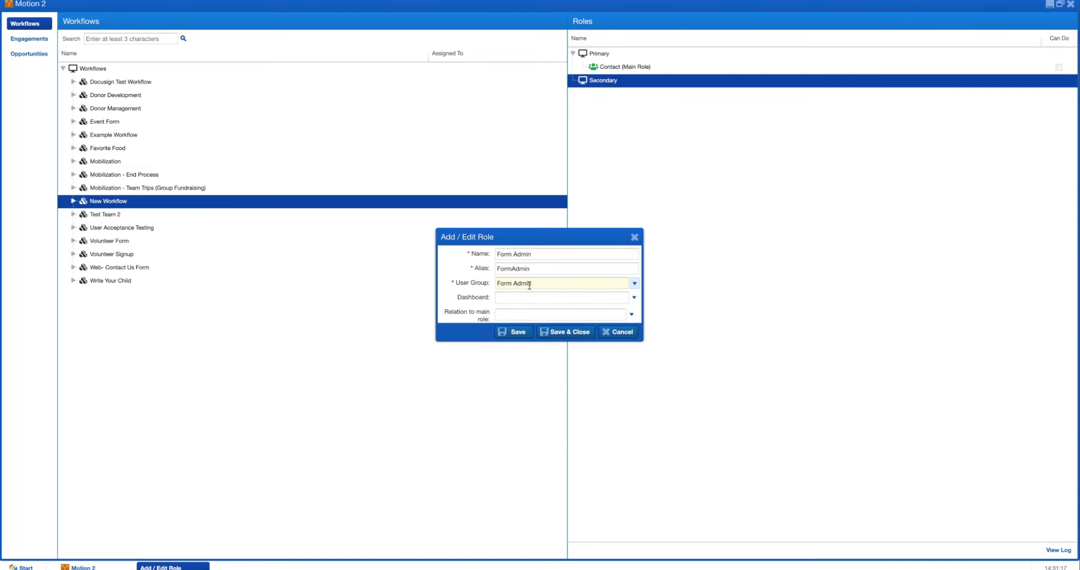
# - Assign the My Tasks page from the Dashboard site as the Form Admin role's dashboard and save the role
pyautogui.click(505, 300)
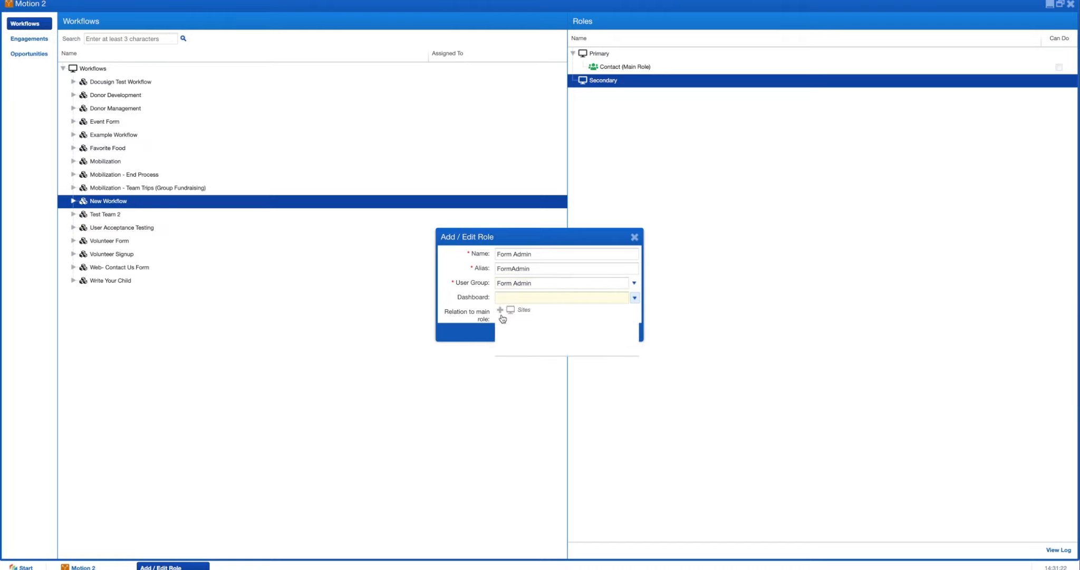
pyautogui.click(511, 337)
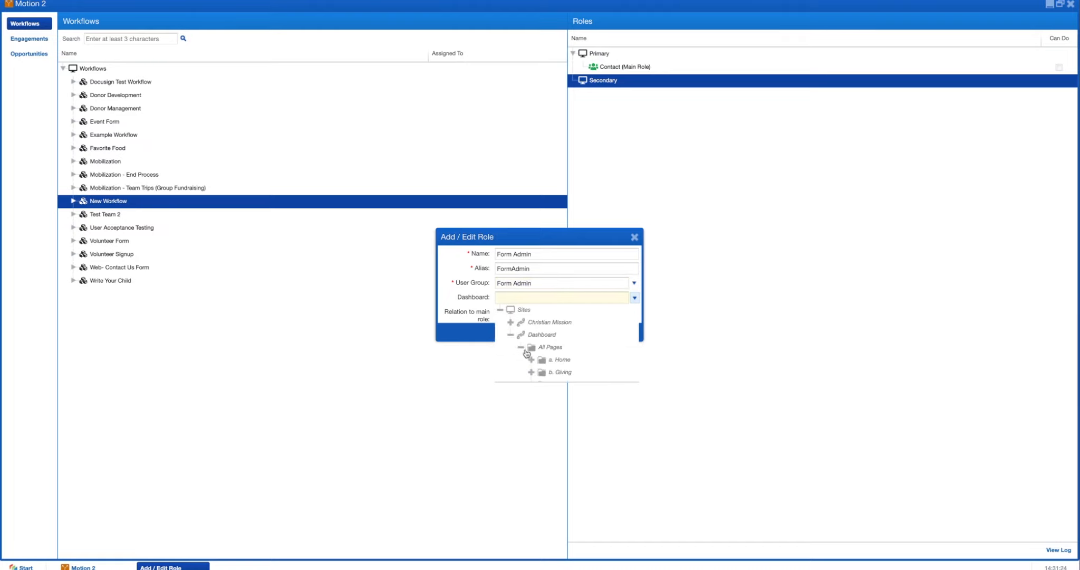
pyautogui.click(522, 348)
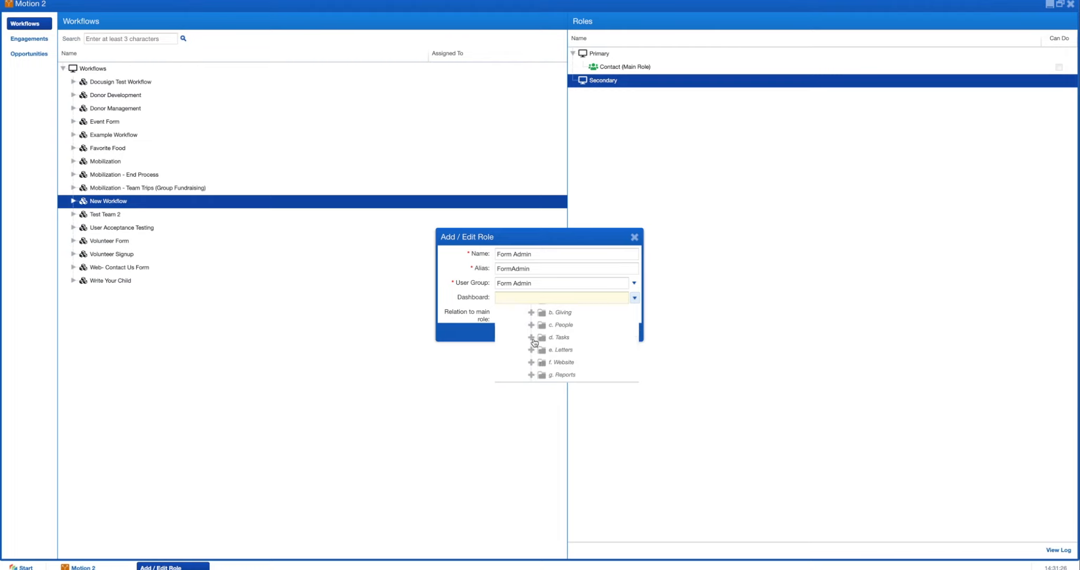
pyautogui.scroll(-3, 536, 357)
pyautogui.scroll(2, 536, 356)
pyautogui.click(531, 319)
pyautogui.click(542, 356)
pyautogui.click(575, 369)
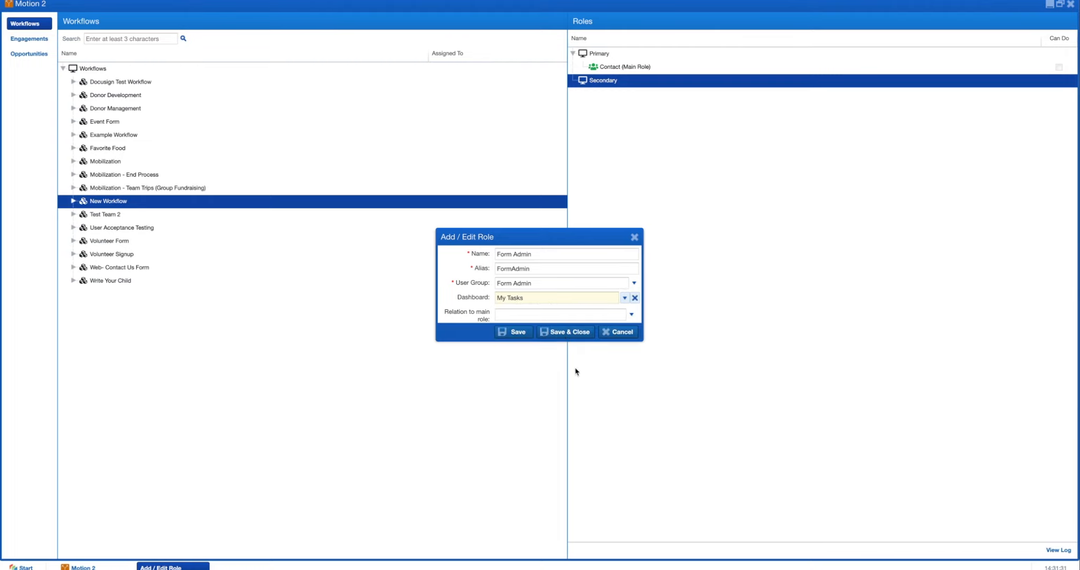
pyautogui.click(561, 333)
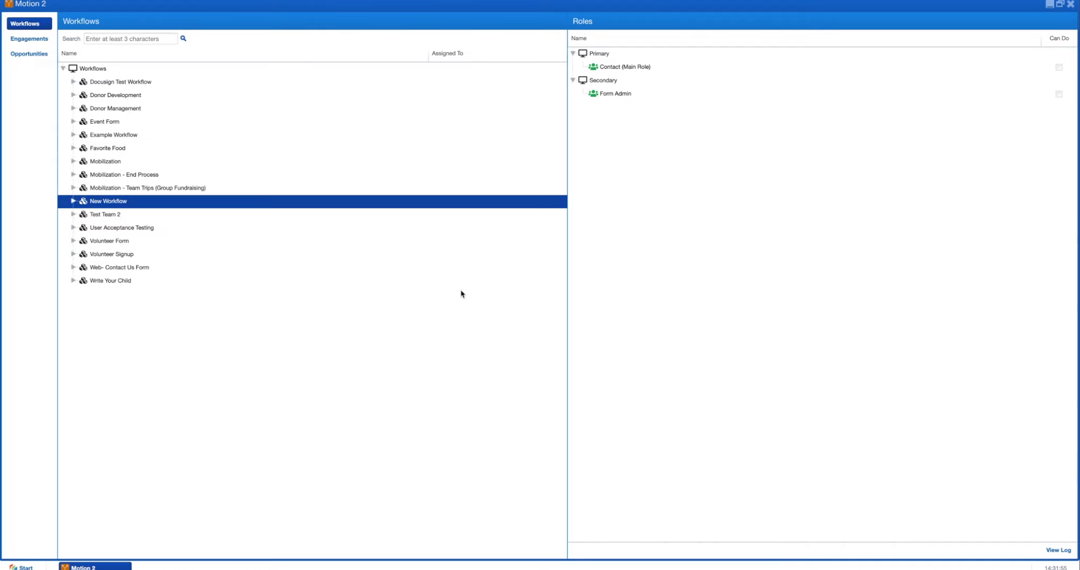
# - Add a landmark named "All Tasks" to New Workflow
pyautogui.rightClick(150, 203)
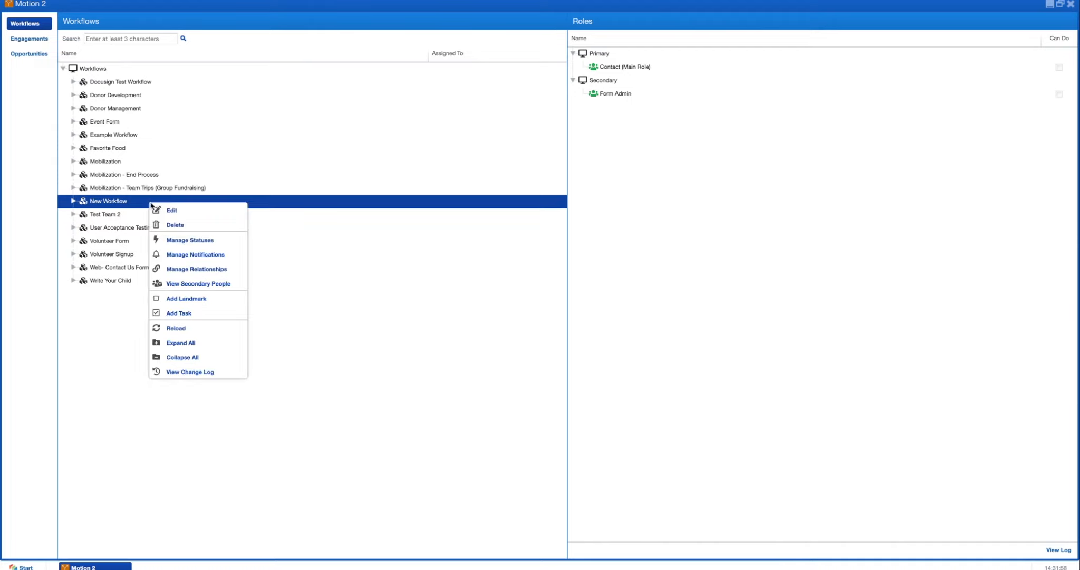
pyautogui.click(193, 299)
pyautogui.write('All Tasks')
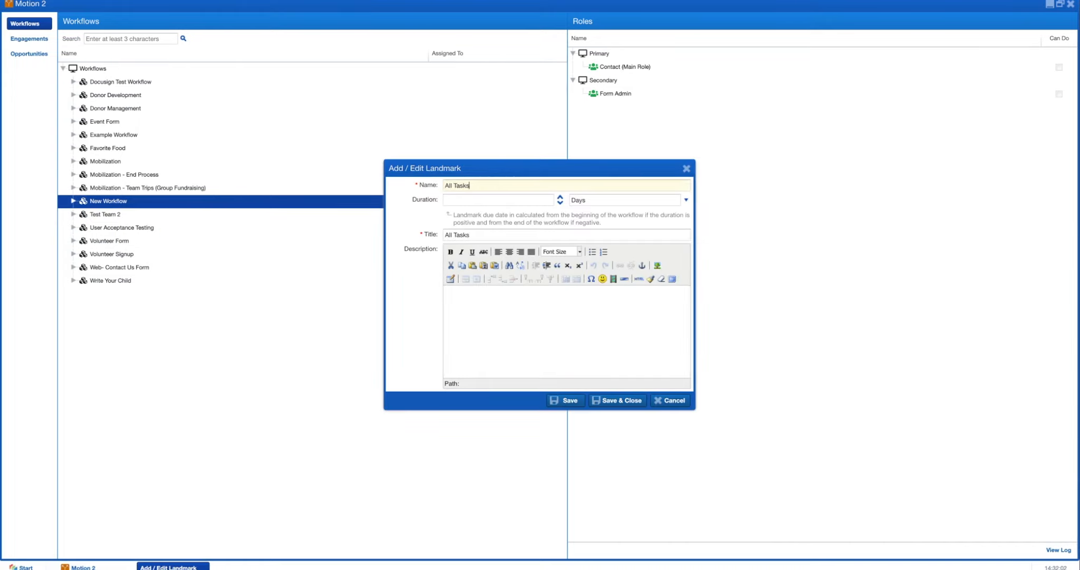
pyautogui.press('Return')
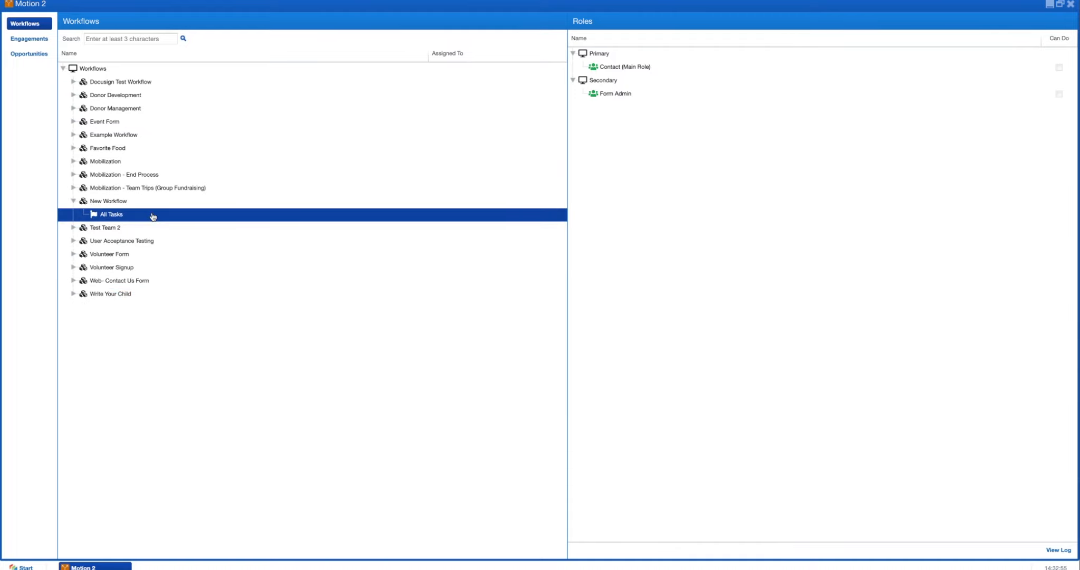
# - Add a Form task under the All Tasks landmark, assigned to the Contact role and named "Connect with us!"
pyautogui.rightClick(150, 216)
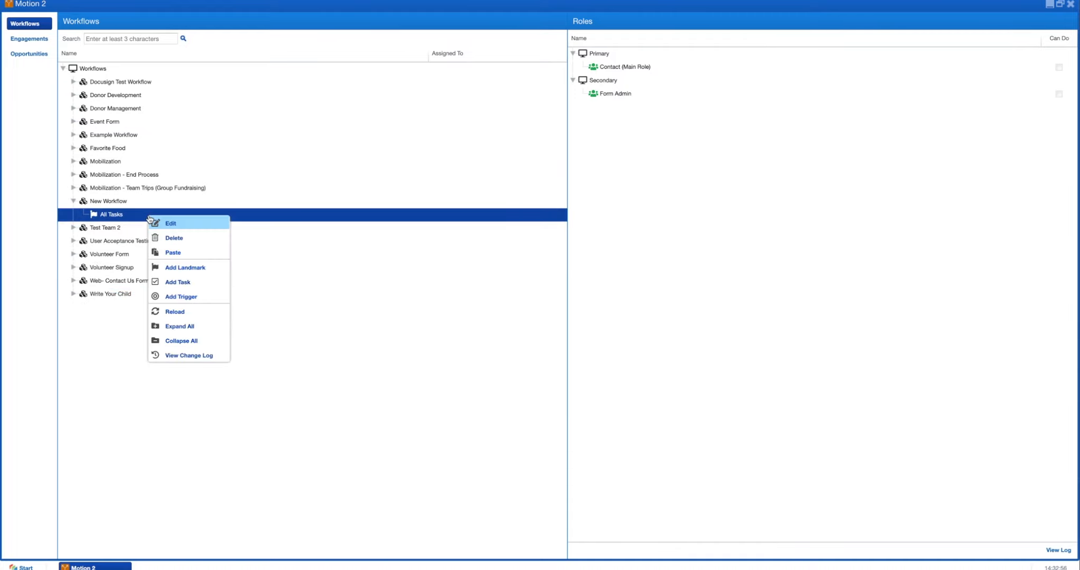
pyautogui.click(178, 283)
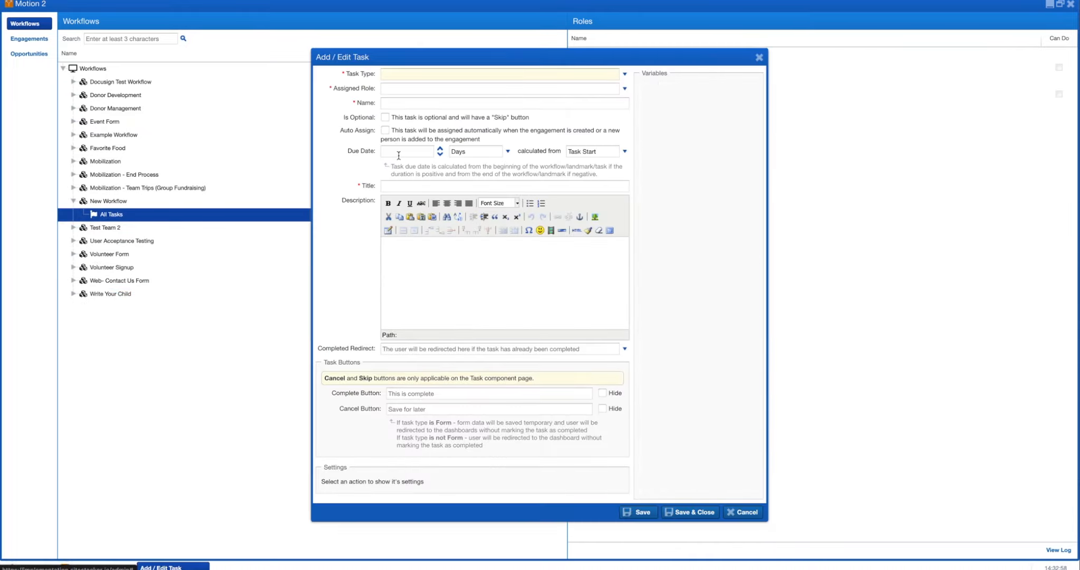
pyautogui.click(400, 76)
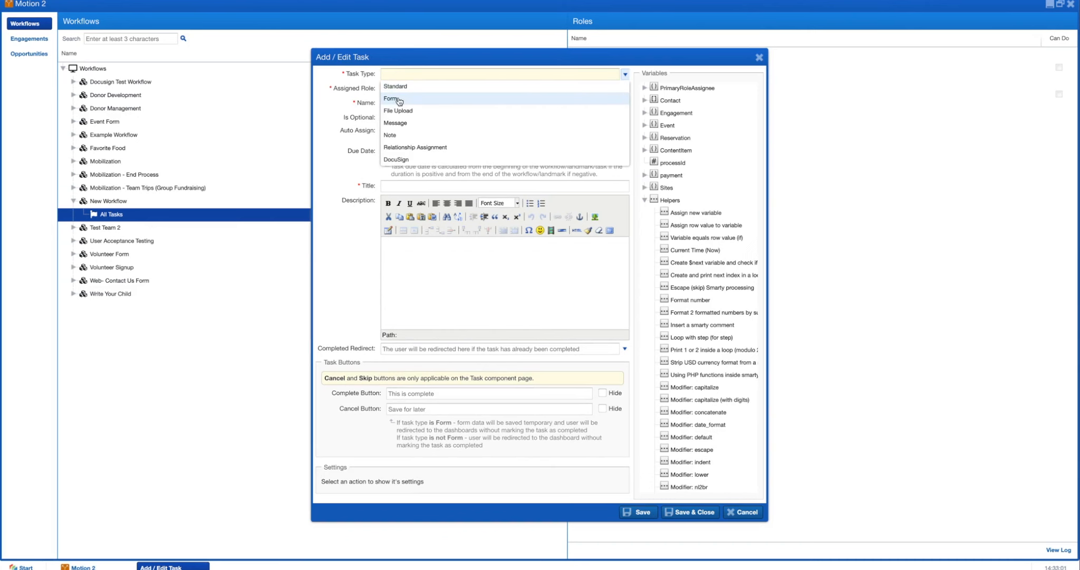
pyautogui.click(400, 97)
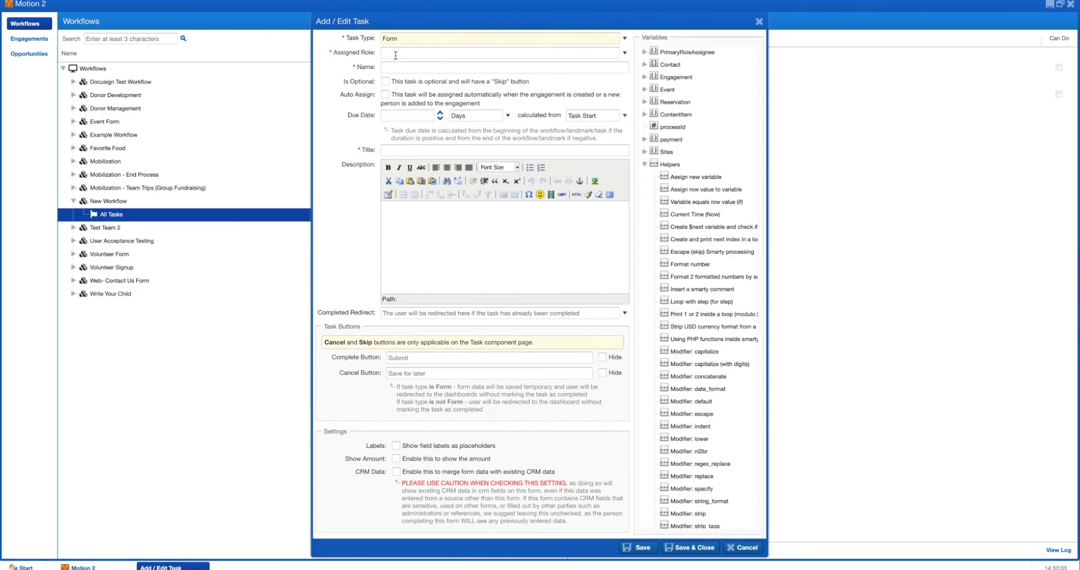
pyautogui.click(396, 55)
pyautogui.click(399, 70)
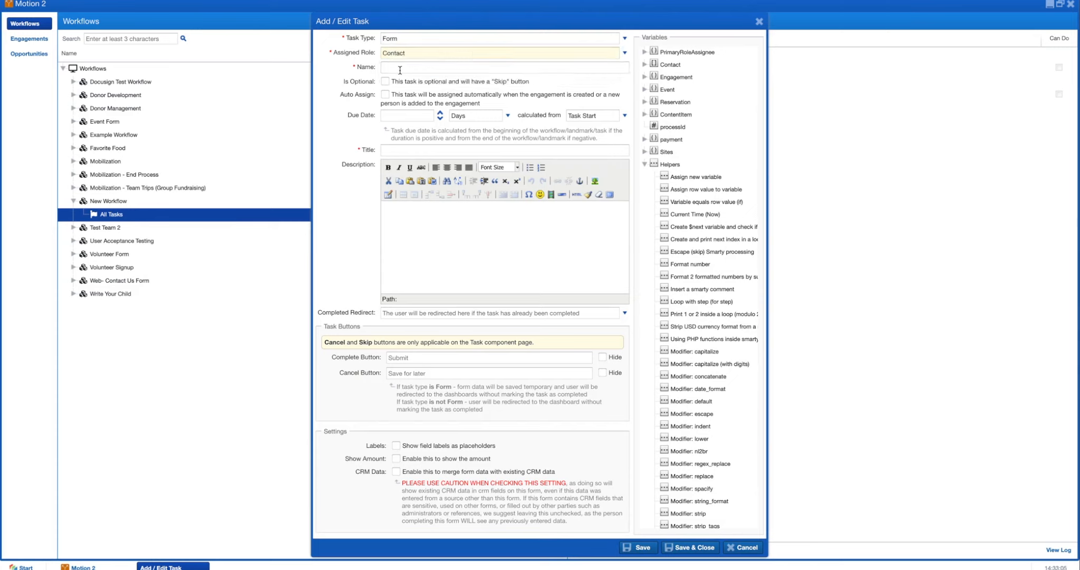
pyautogui.write('Connect with us!')
# - Give the task the centred description "We'd love to get to know you!", hide its Cancel button, and save it
pyautogui.click(398, 238)
pyautogui.write("We'd love to get to know you!")
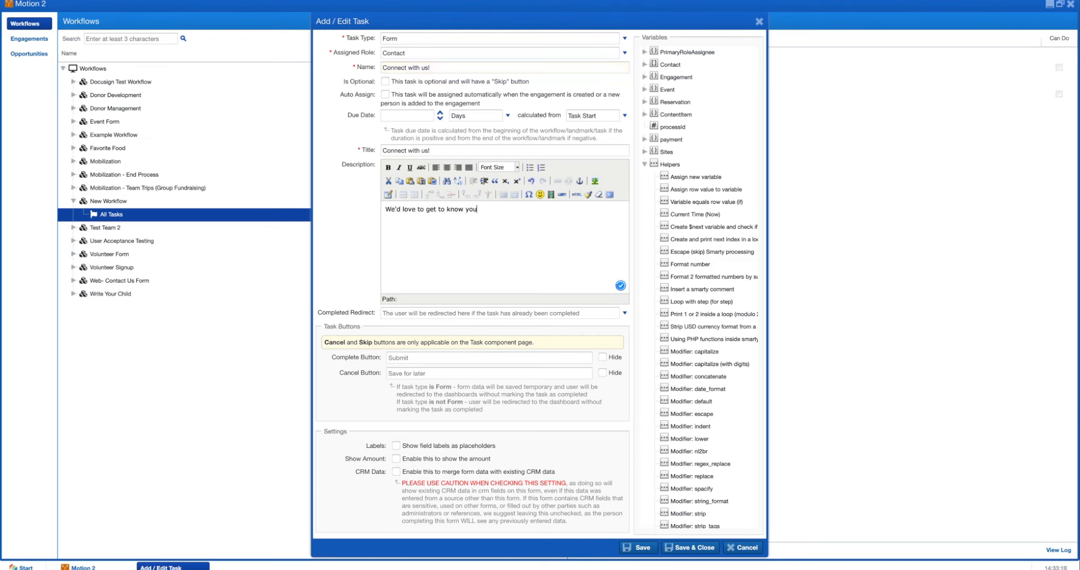
pyautogui.click(447, 169)
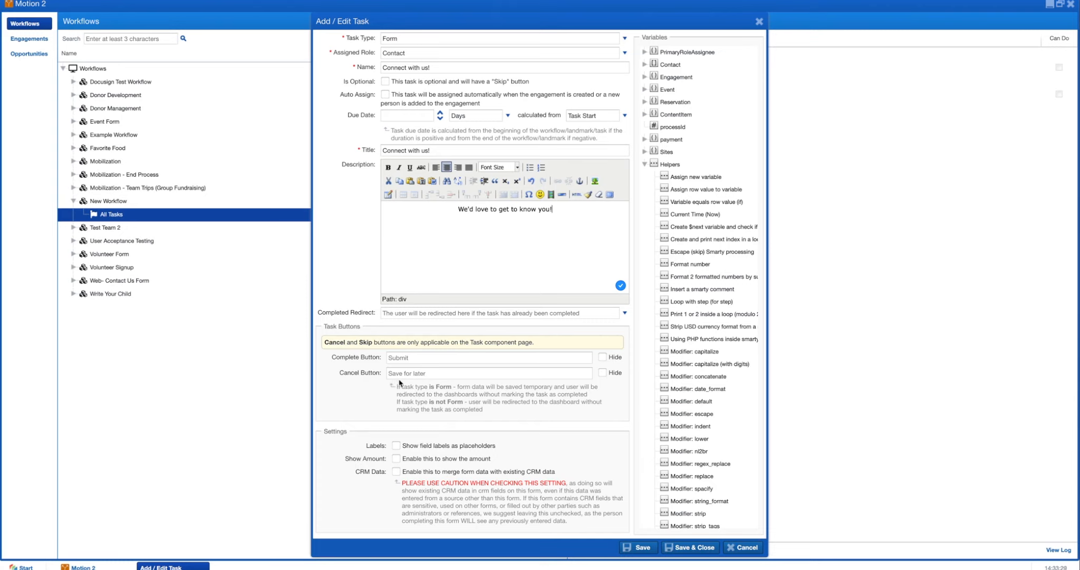
pyautogui.click(603, 373)
pyautogui.click(689, 547)
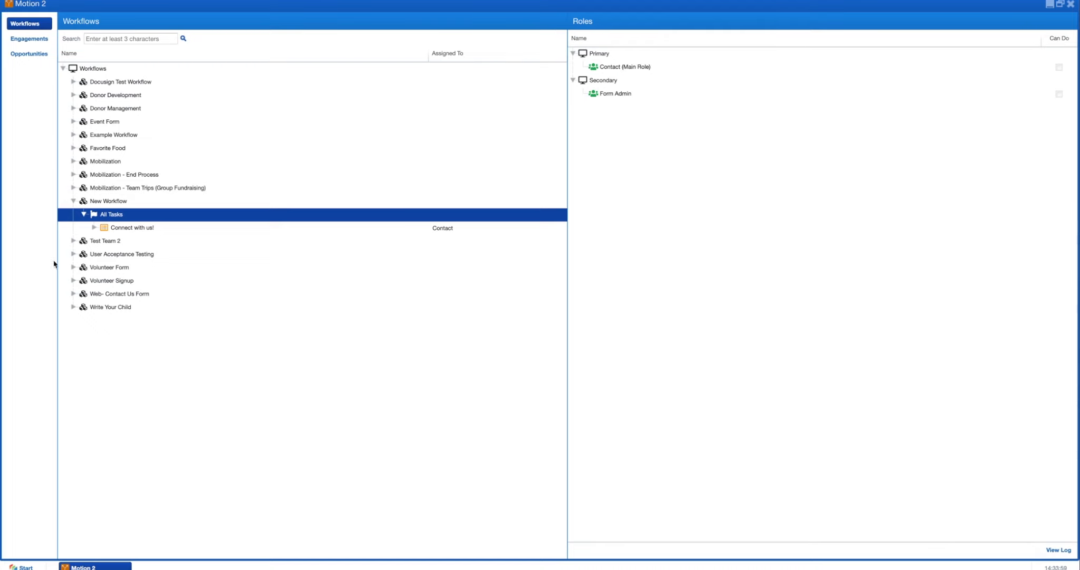
# - Add a Person fieldset for the Contact role, named Contact, to the fields of the "Connect with us!" form
pyautogui.click(138, 228)
pyautogui.rightClick(140, 229)
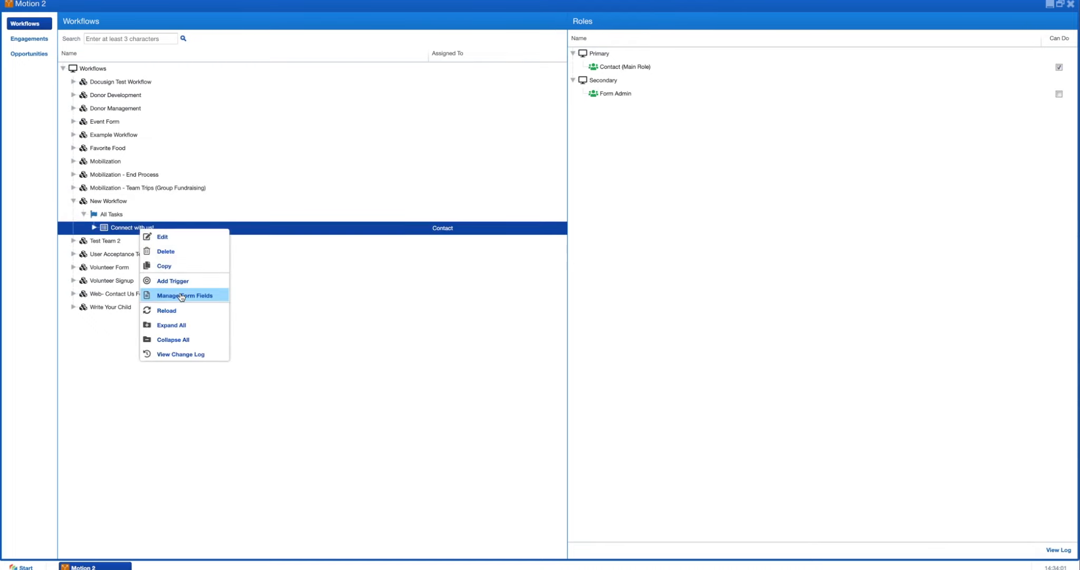
pyautogui.click(182, 296)
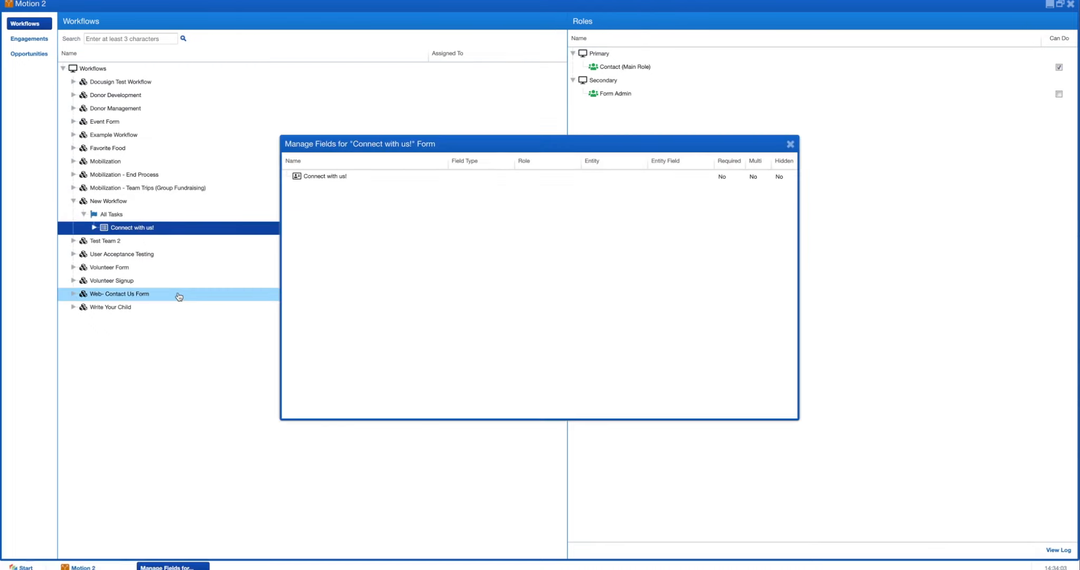
pyautogui.click(329, 183)
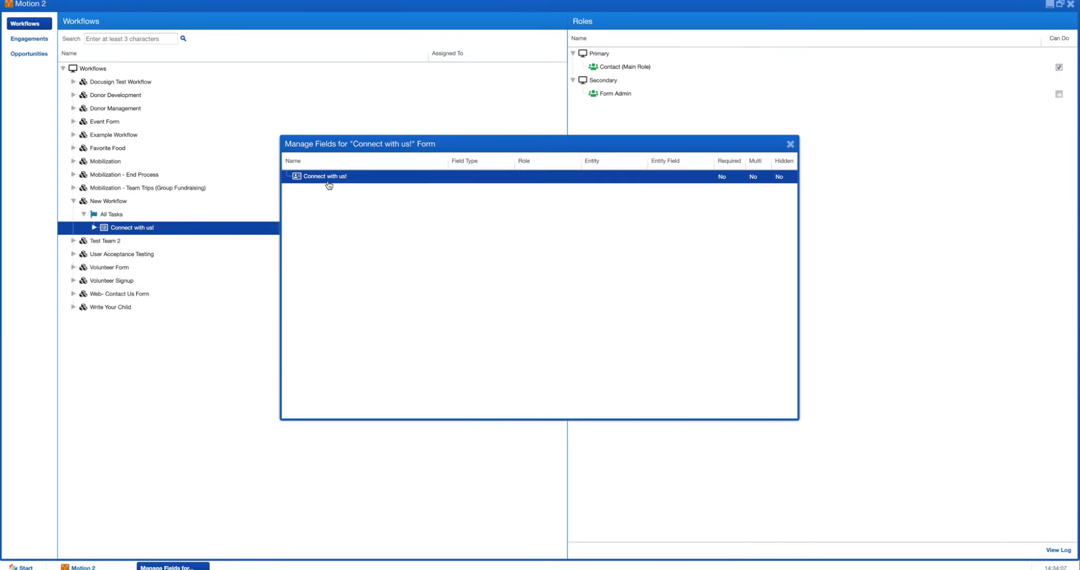
pyautogui.rightClick(329, 184)
pyautogui.click(360, 233)
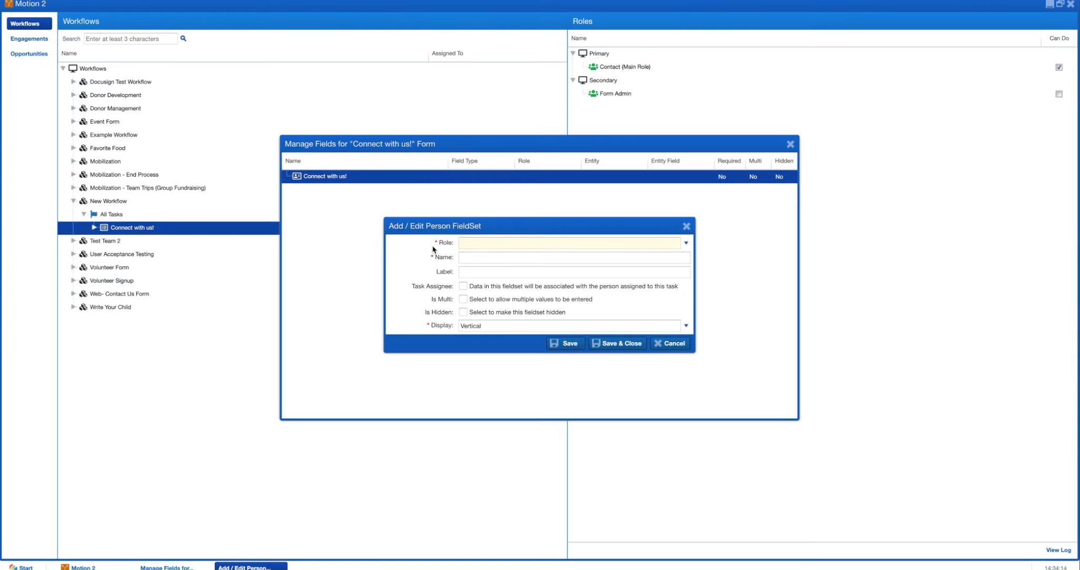
pyautogui.click(499, 243)
pyautogui.click(482, 258)
pyautogui.click(620, 349)
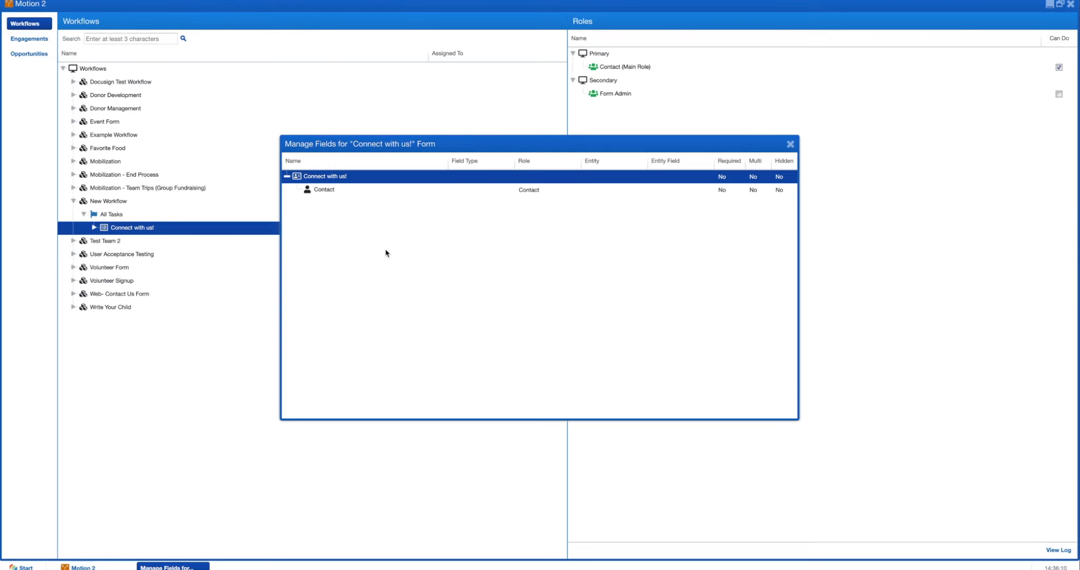
# - Add a required First Name person field to the Contact fieldset and save it
pyautogui.click(328, 190)
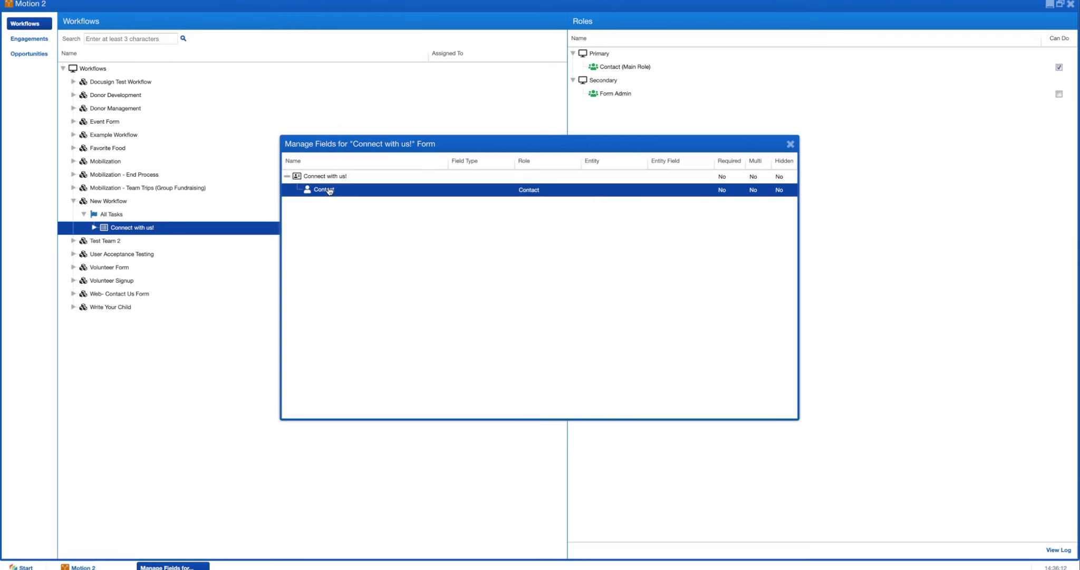
pyautogui.rightClick(329, 190)
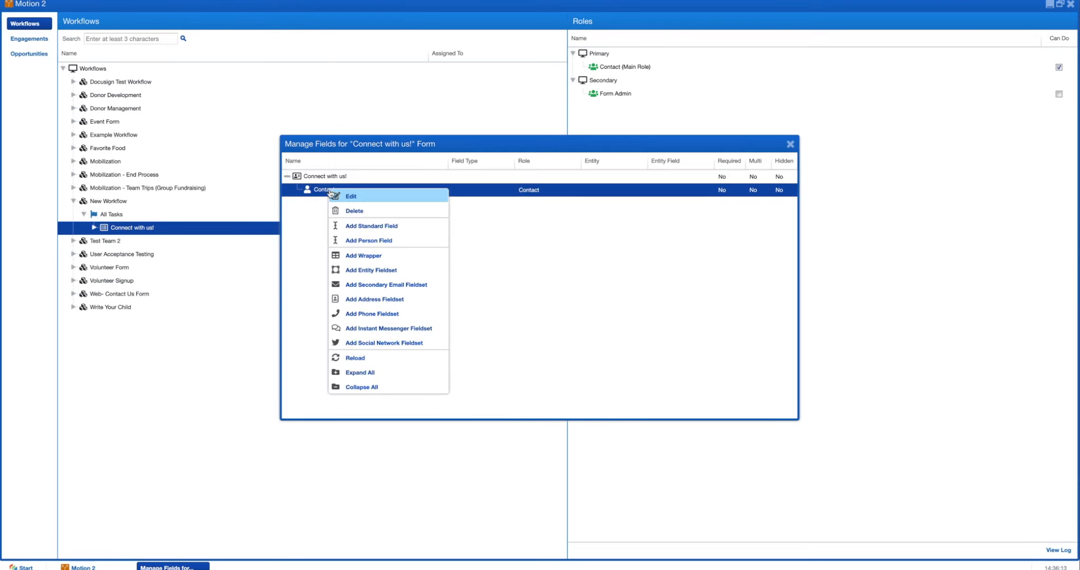
pyautogui.click(363, 241)
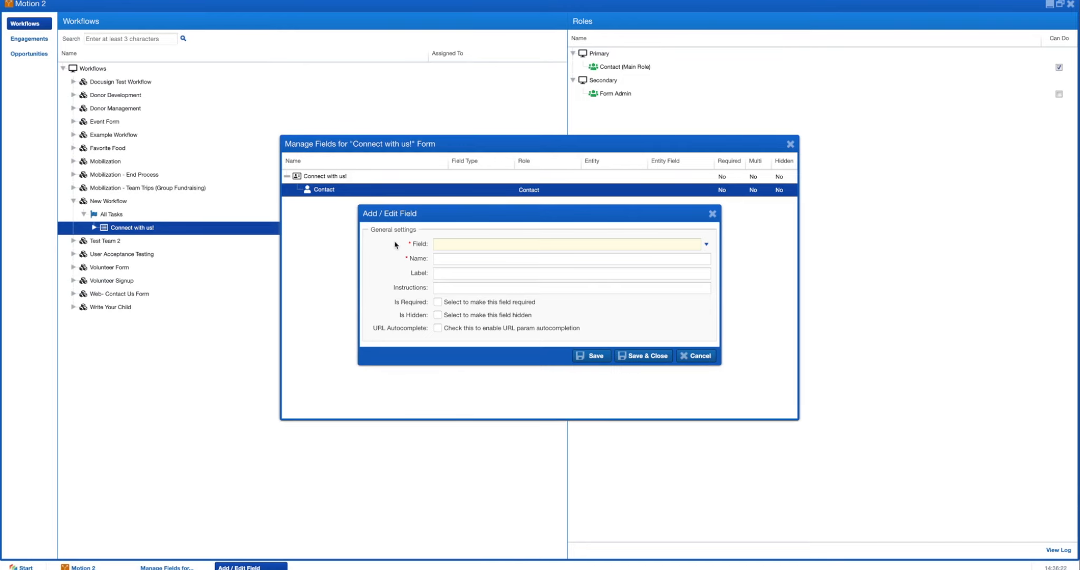
pyautogui.click(446, 244)
pyautogui.click(451, 269)
pyautogui.click(439, 302)
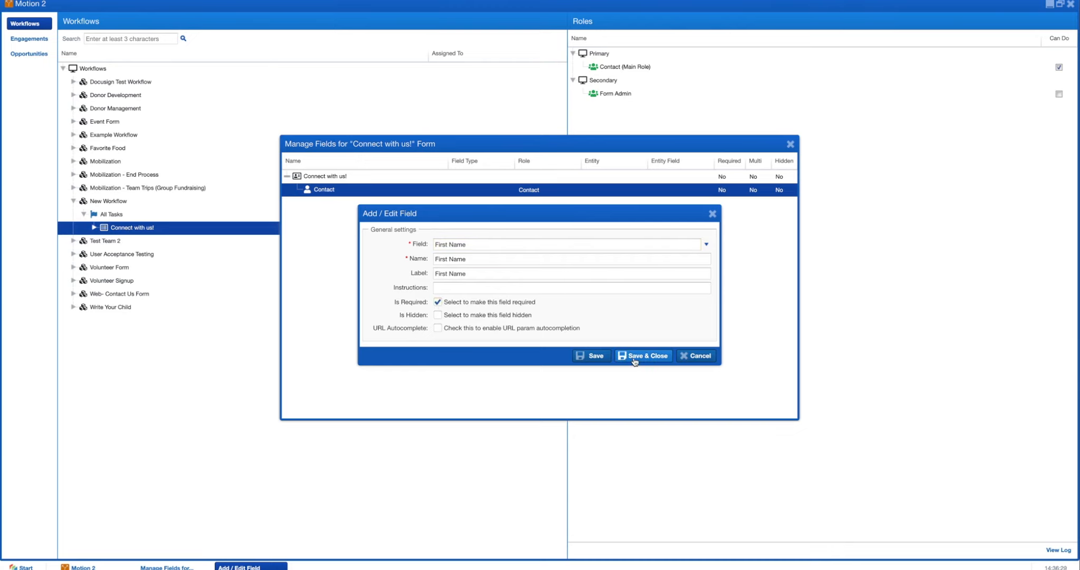
pyautogui.click(635, 361)
# - Add a required Last Name person field to the Contact fieldset and save it
pyautogui.rightClick(366, 190)
pyautogui.click(398, 242)
pyautogui.click(457, 244)
pyautogui.click(458, 292)
pyautogui.click(438, 303)
pyautogui.click(634, 358)
# - Add a required Email person field to the Contact fieldset and save it
pyautogui.rightClick(333, 190)
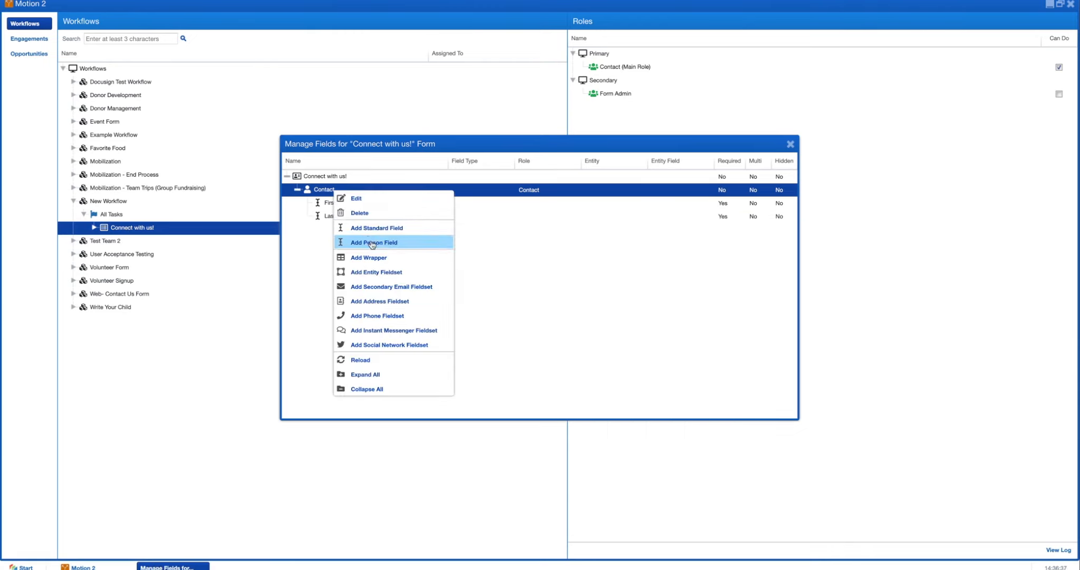
pyautogui.click(372, 244)
pyautogui.click(457, 242)
pyautogui.click(464, 380)
pyautogui.click(635, 358)
# - Add a Phone fieldset of default type Cell, set as the default number, under Contact and give it a required Phone Number field
pyautogui.rightClick(338, 190)
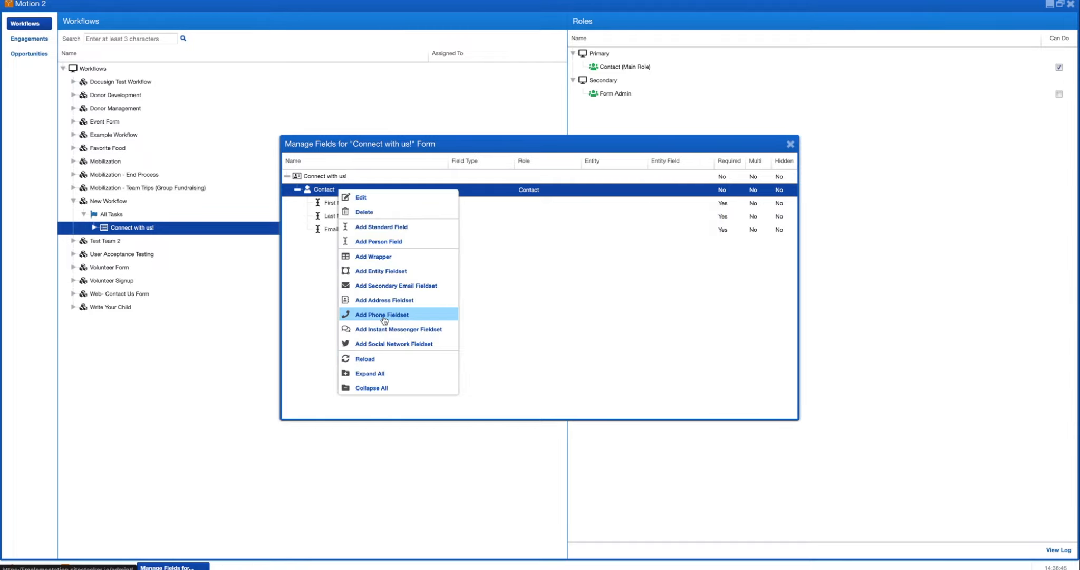
pyautogui.click(384, 317)
pyautogui.click(608, 346)
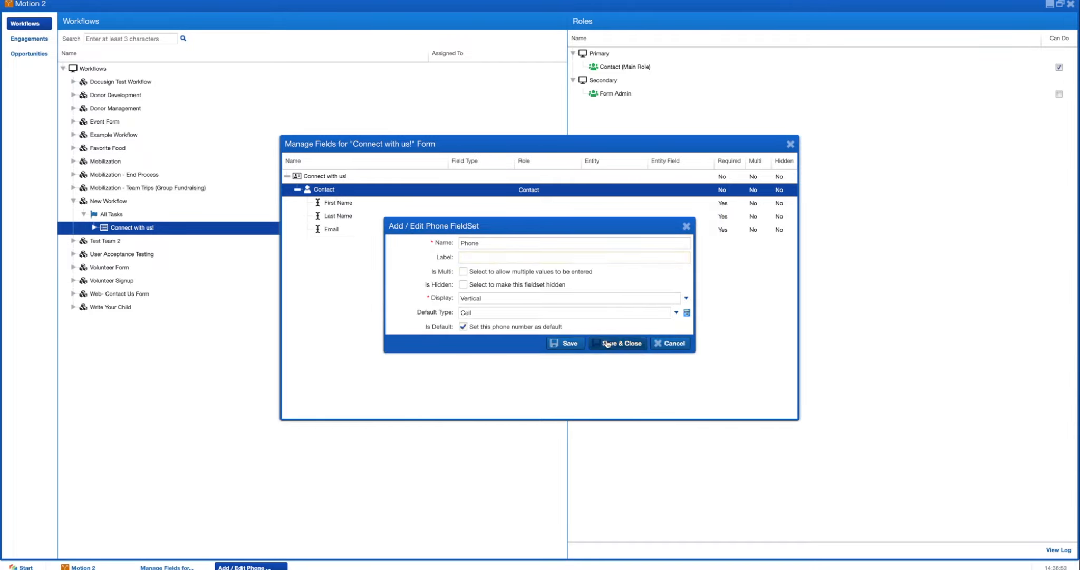
pyautogui.rightClick(356, 242)
pyautogui.click(398, 277)
pyautogui.click(617, 356)
# - Add a required Text Area field named "How can we help you?" to the Contact fieldset and finish managing the form fields
pyautogui.rightClick(356, 190)
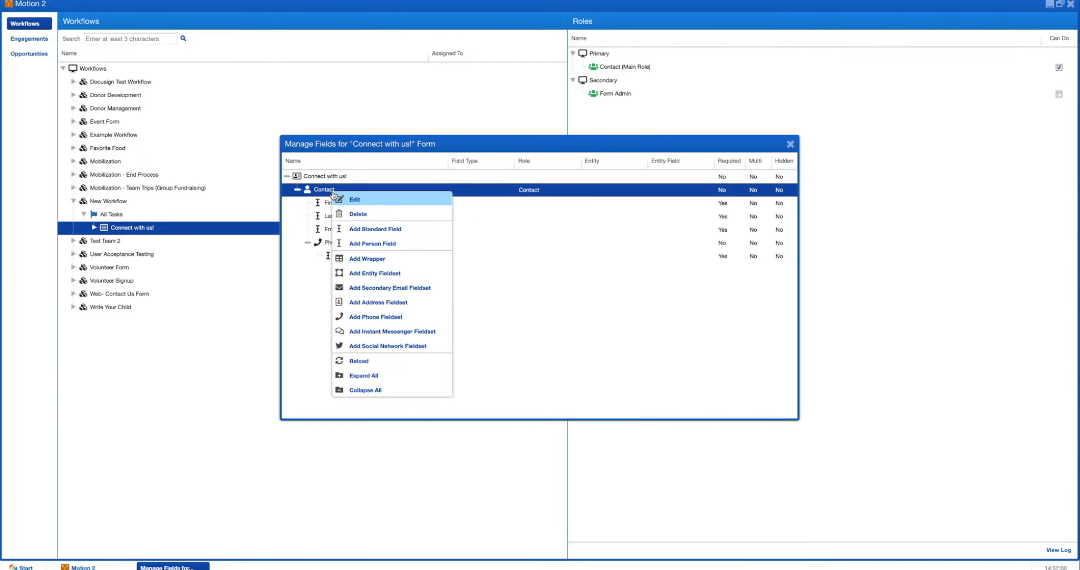
pyautogui.click(398, 226)
pyautogui.click(474, 199)
pyautogui.click(463, 306)
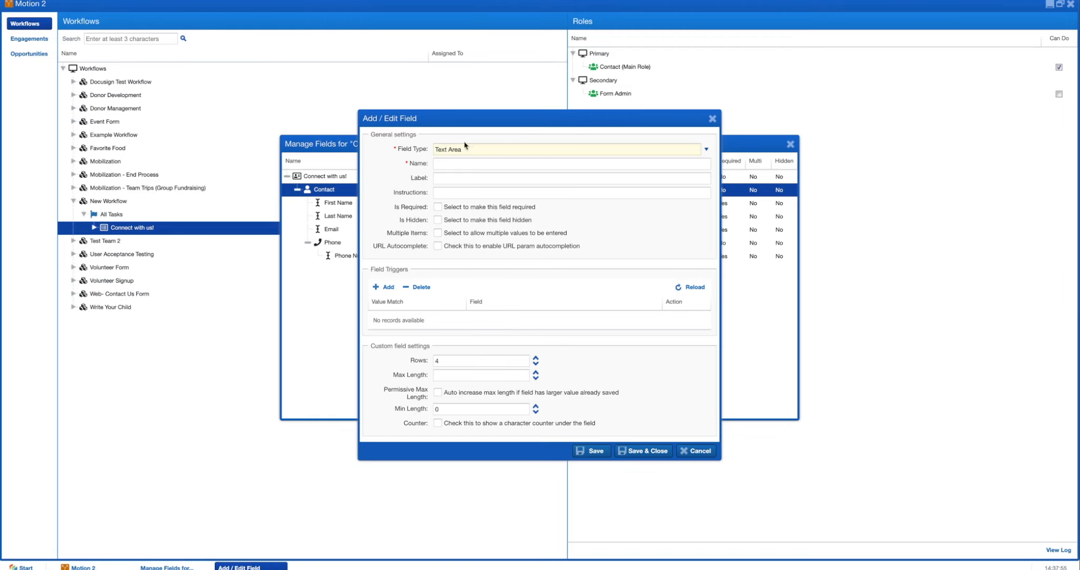
pyautogui.click(450, 164)
pyautogui.write('How can we help you?')
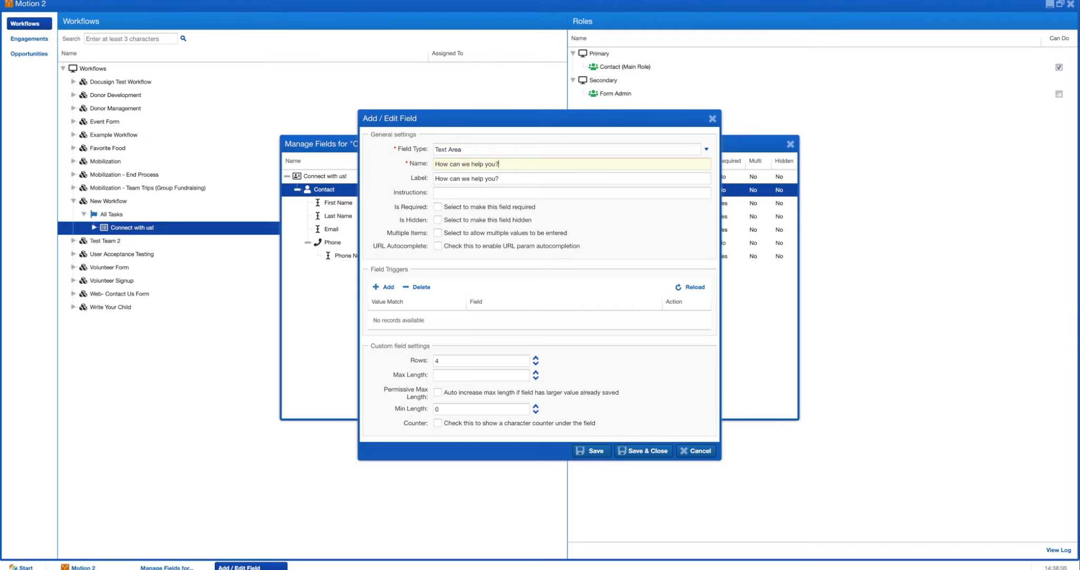
pyautogui.click(438, 207)
pyautogui.click(639, 453)
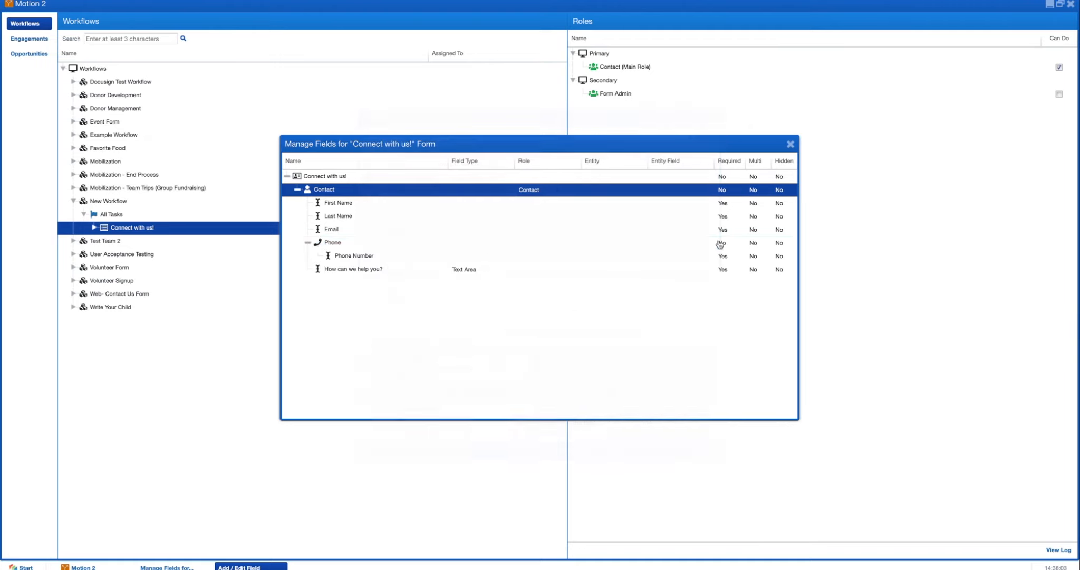
pyautogui.click(789, 146)
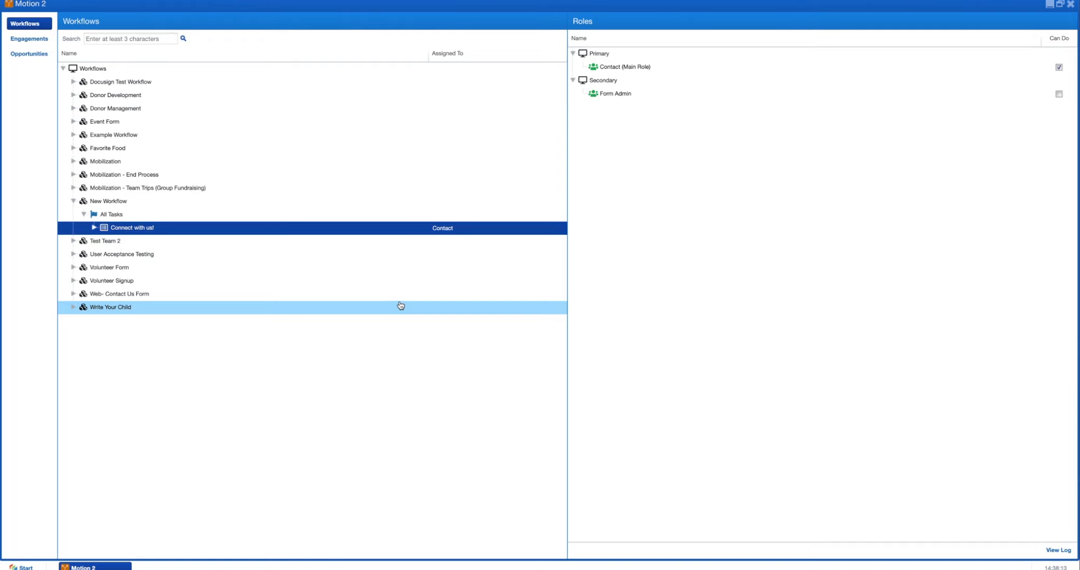
# - Add a trigger to the "Connect with us!" task with Task Completion as its source and Send Notification as its action
pyautogui.rightClick(213, 234)
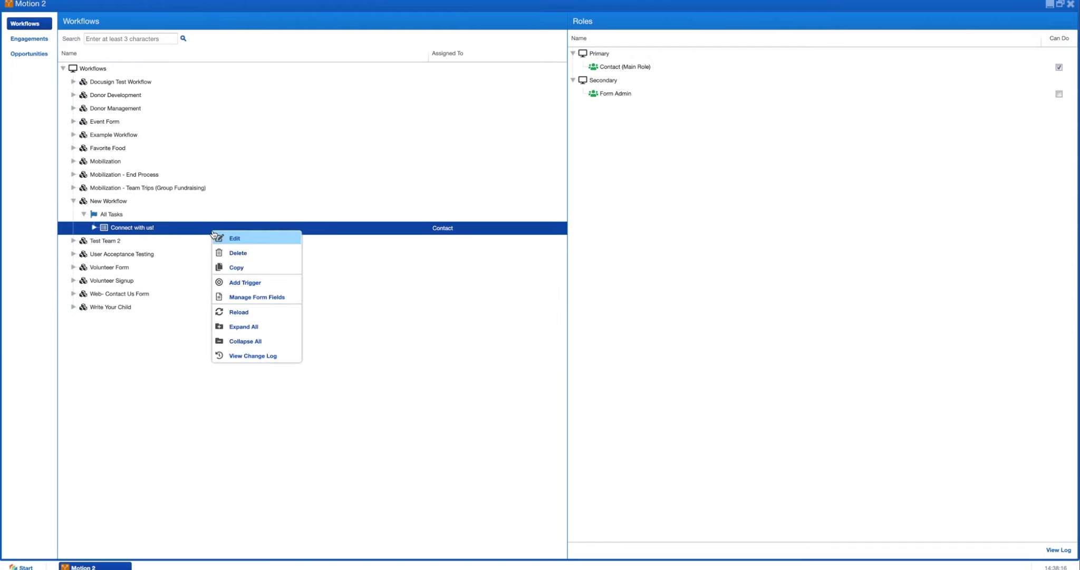
pyautogui.click(249, 281)
pyautogui.click(345, 224)
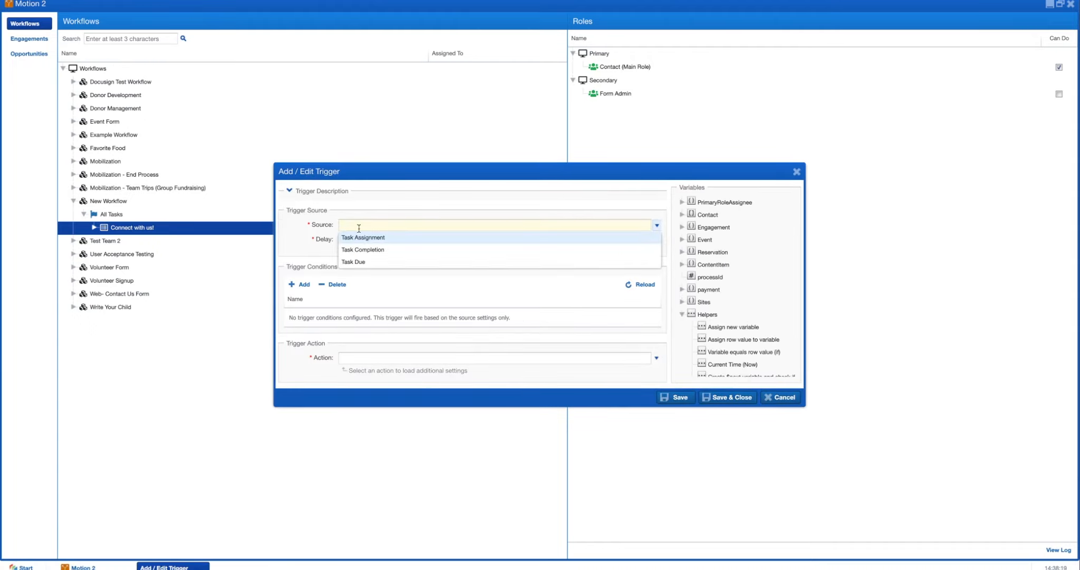
pyautogui.click(365, 250)
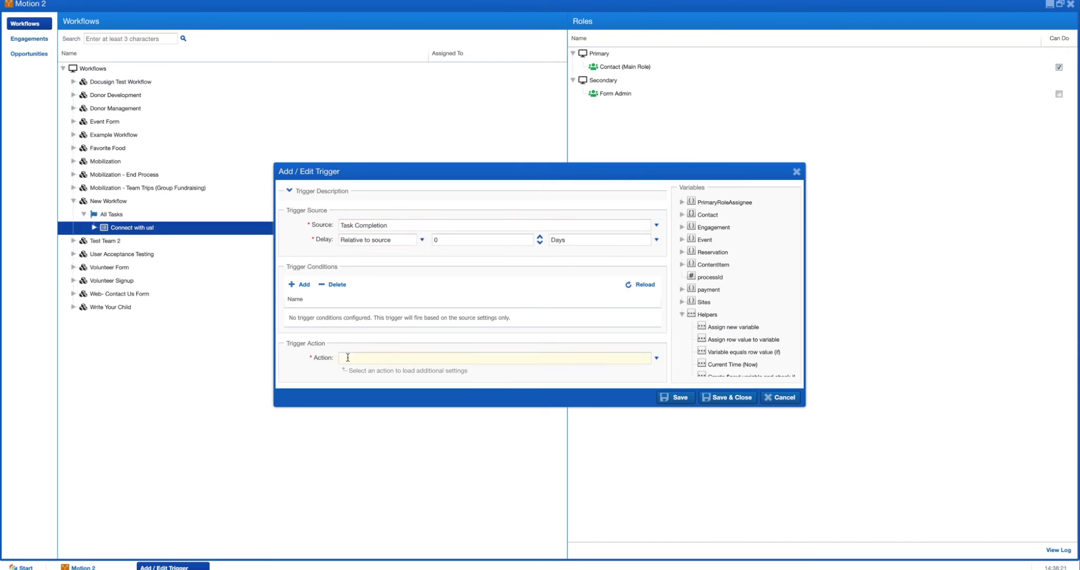
pyautogui.click(348, 358)
pyautogui.click(368, 387)
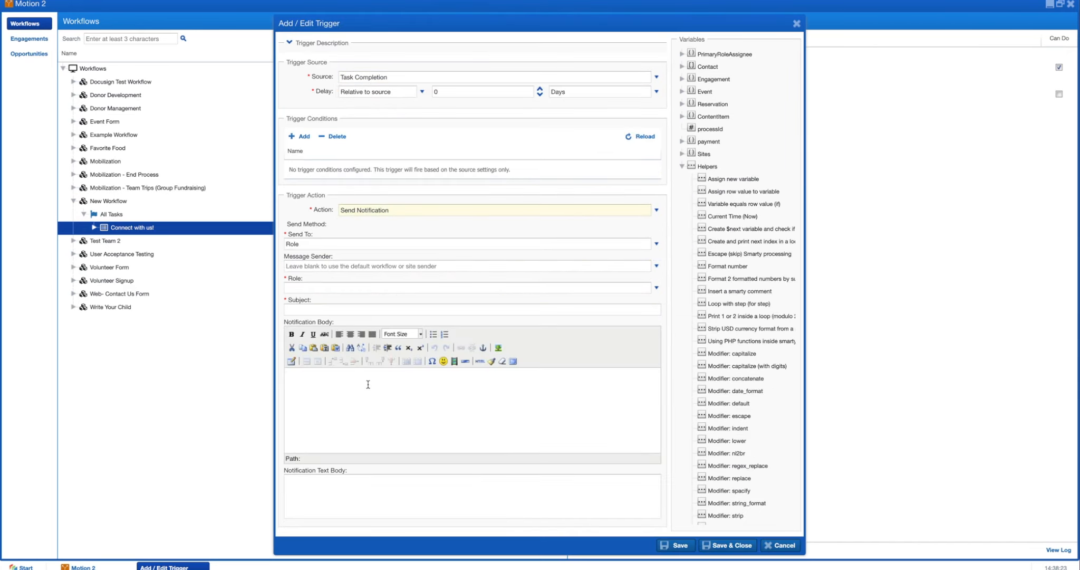
# - Send the notification by email to the Form Admin role with the subject "A contact form has been submitted"
pyautogui.click(320, 285)
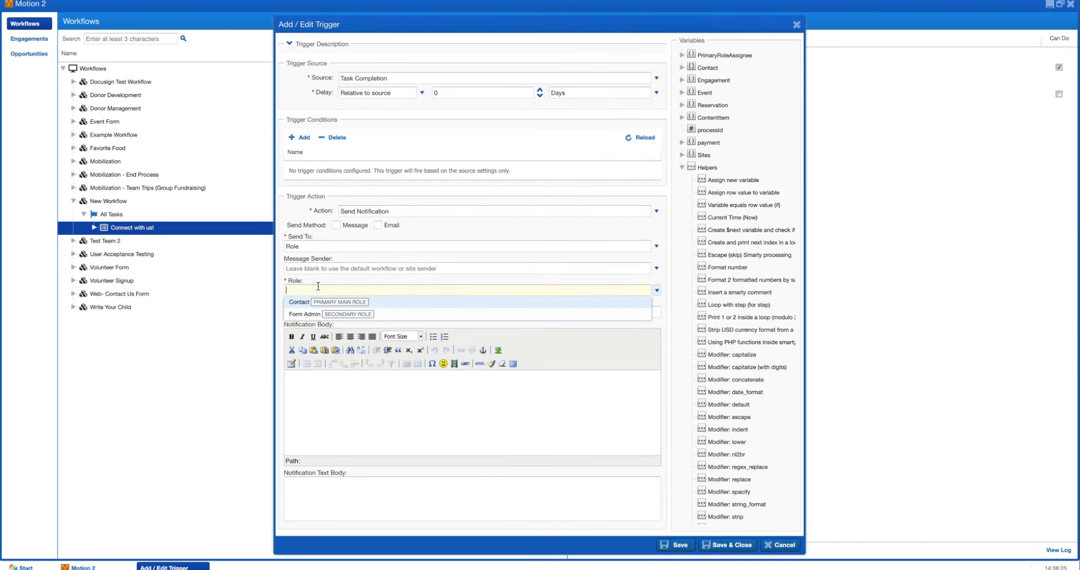
pyautogui.click(312, 313)
pyautogui.click(378, 226)
pyautogui.click(318, 312)
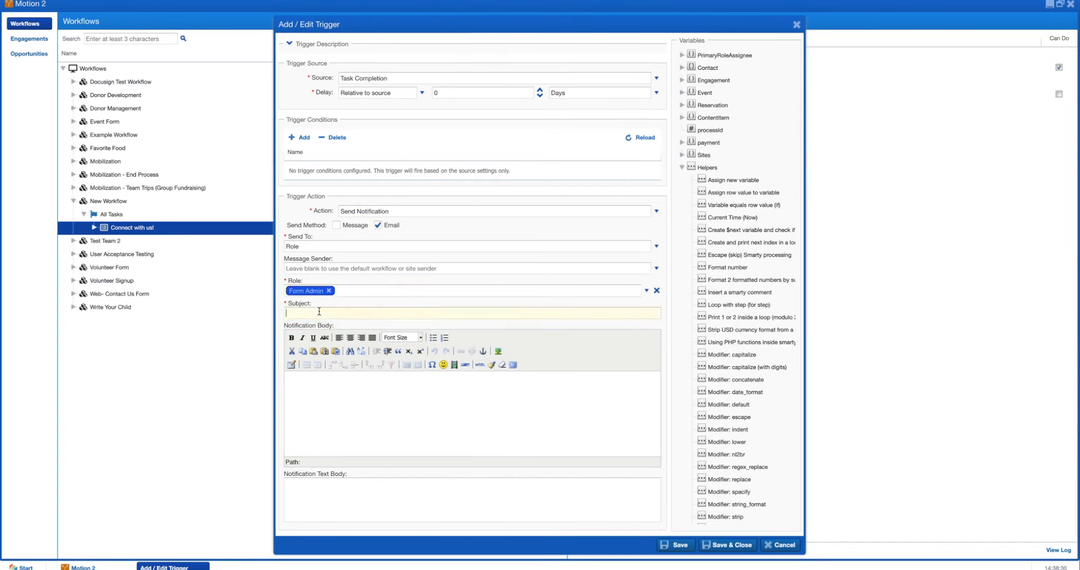
pyautogui.write('A contact form has been submitted')
# - Write the body "Hi Form Admin! It looks like {$Contact.0.fullname} has submitted a form with the information below. Reach out and see how they are doing!"
pyautogui.click(331, 402)
pyautogui.click(332, 402)
pyautogui.write('Hi Form Admin!  ')
pyautogui.write('It looks like')
pyautogui.click(682, 68)
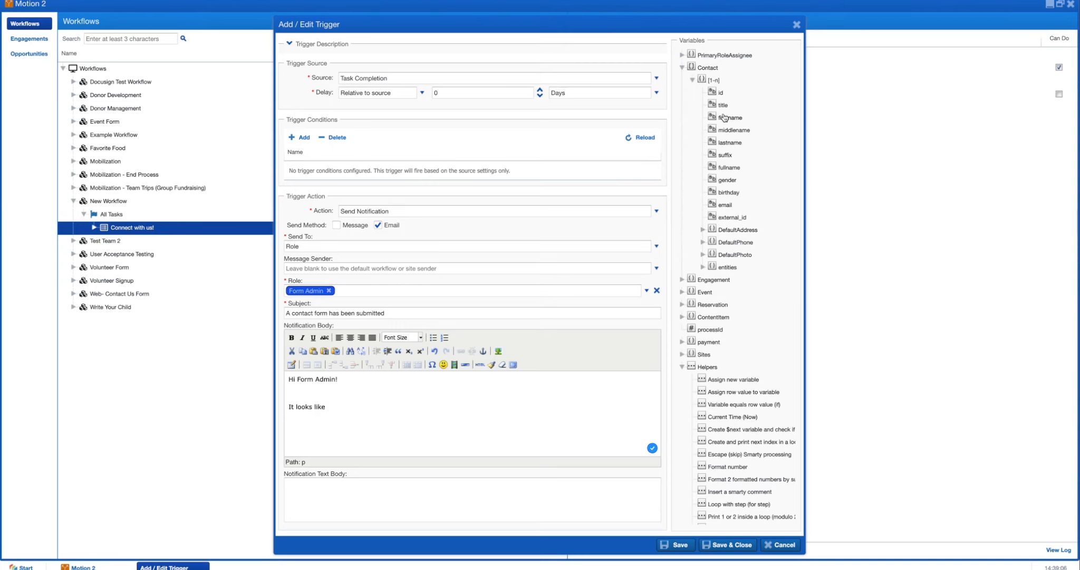
pyautogui.doubleClick(729, 167)
pyautogui.write('has submitted a form with the information below!')
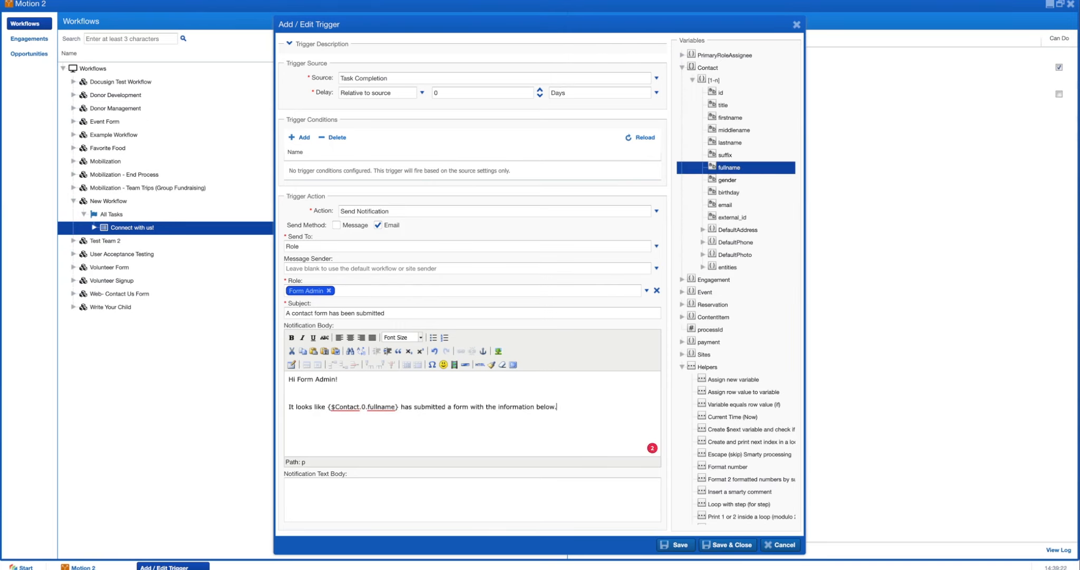
pyautogui.write('. Reach out and see how they are doing!')
pyautogui.press('Return')
pyautogui.press('Return')
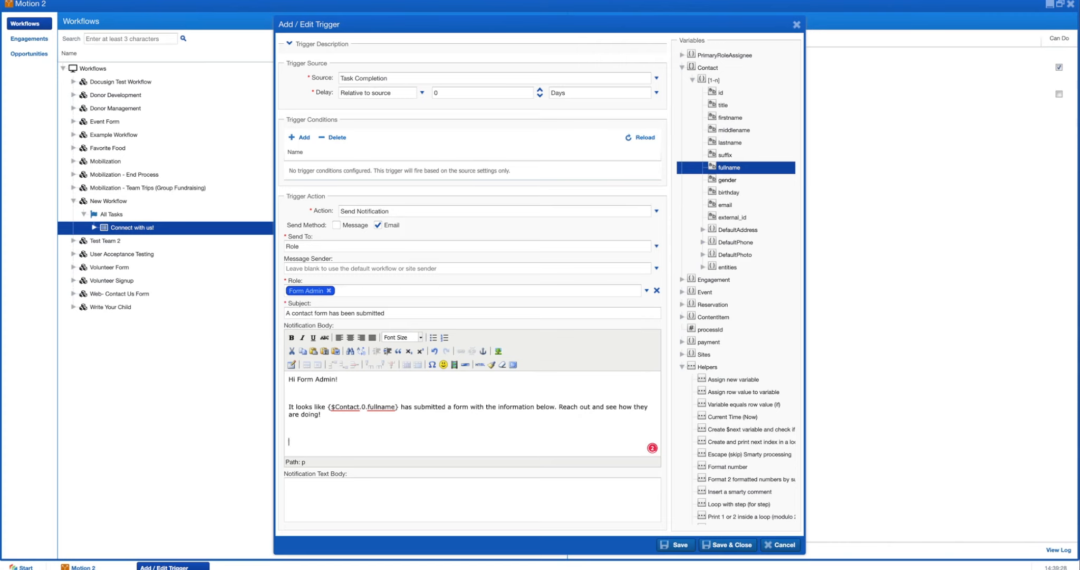
# - Add the lines "Email: {$Contact.0.email}" and "Phone: {$Contact.0.DefaultPhone.number}" to the notification body, and save the trigger
pyautogui.doubleClick(726, 205)
pyautogui.click(311, 442)
pyautogui.write('Email: {$Contact.0.email')
pyautogui.press('End')
pyautogui.press('Return')
pyautogui.write('Phone:')
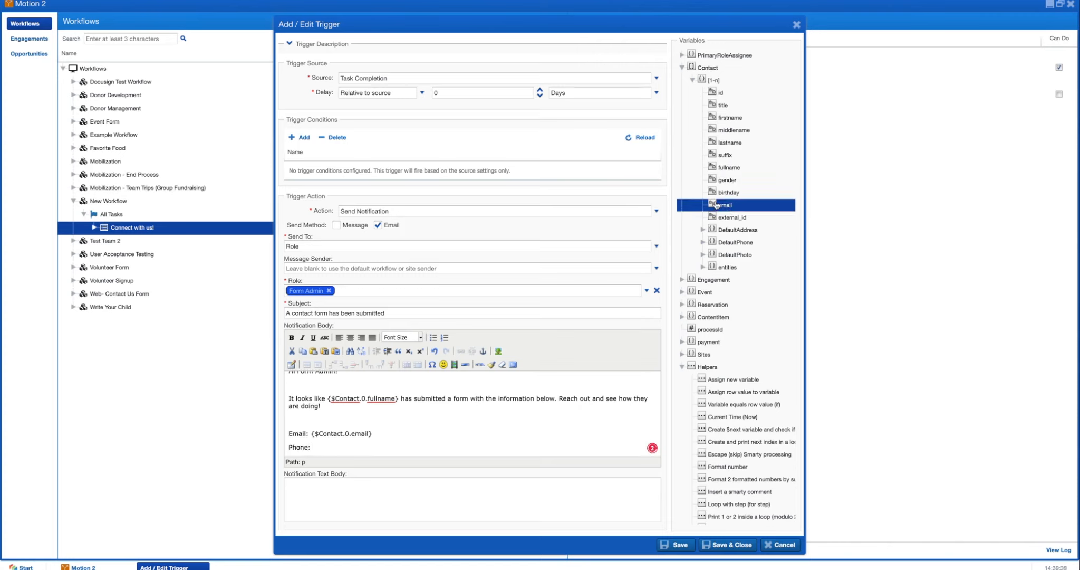
pyautogui.click(704, 243)
pyautogui.doubleClick(736, 268)
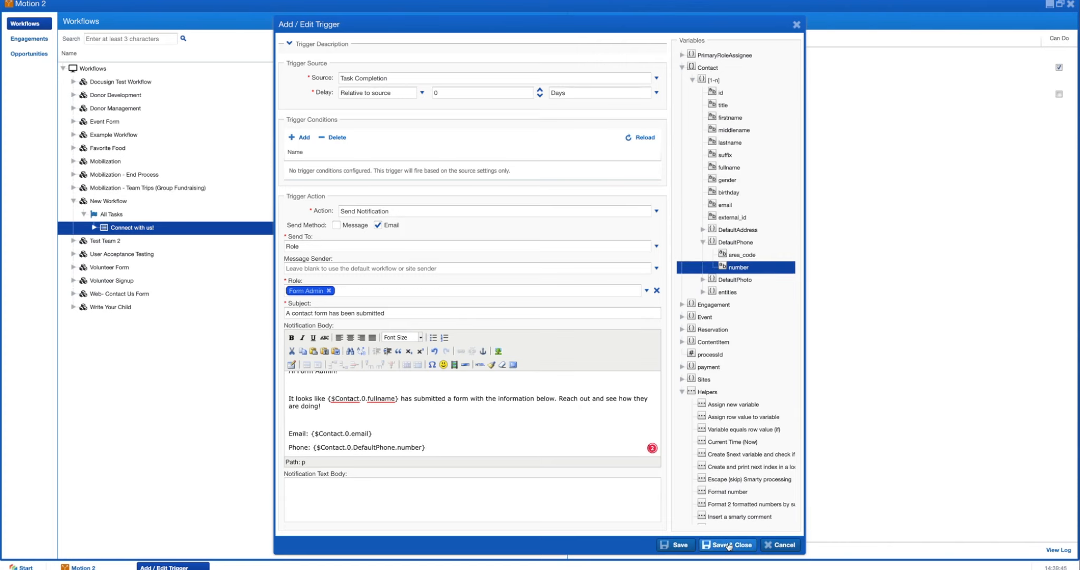
pyautogui.click(729, 545)
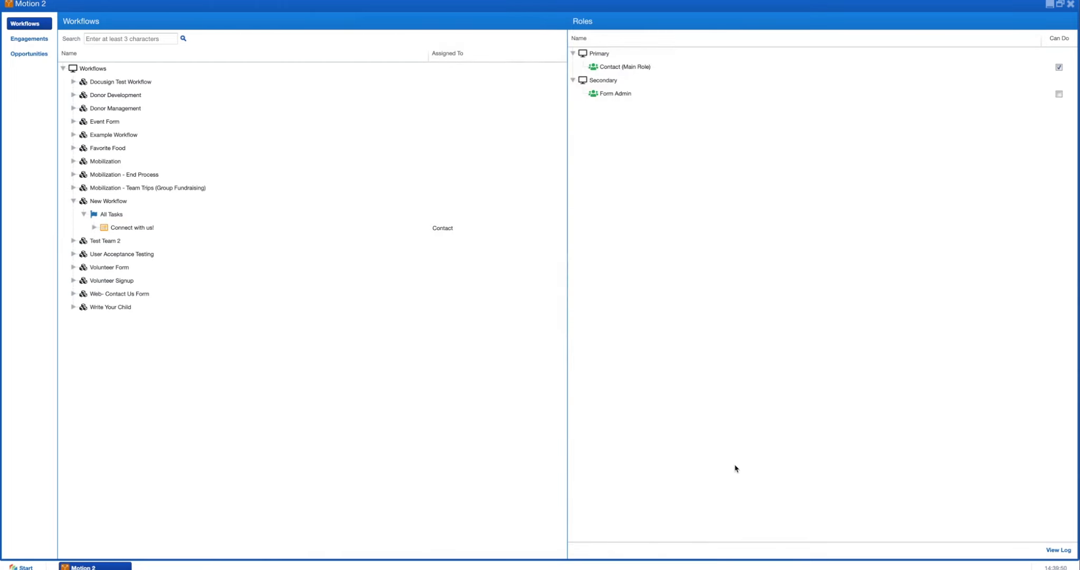
# - Switch to Site Planner and add a page named "New Contact Form" to All Pages in the Christian Mission site plan
pyautogui.click(1070, 4)
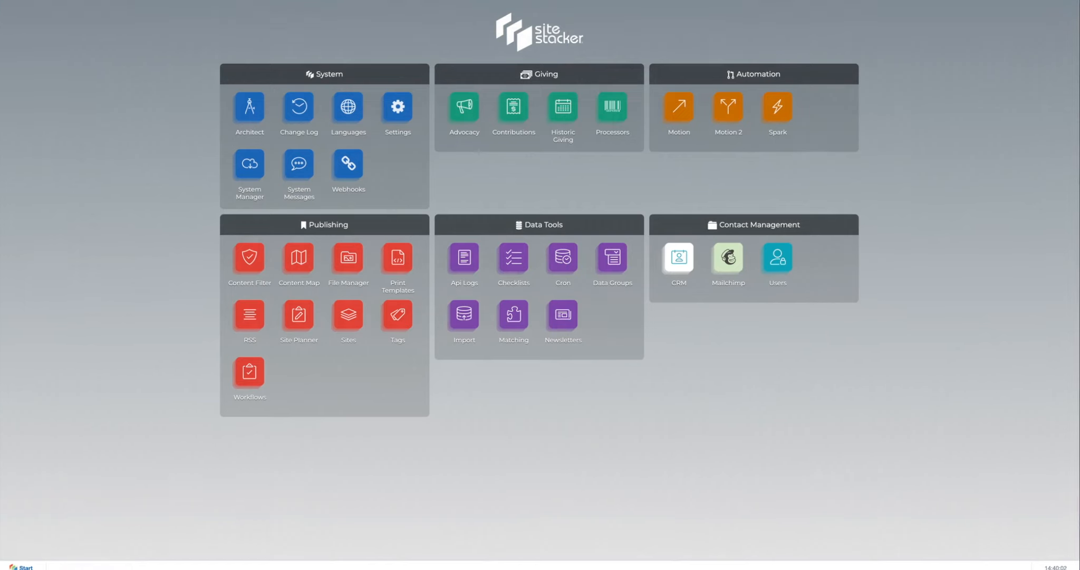
pyautogui.click(305, 316)
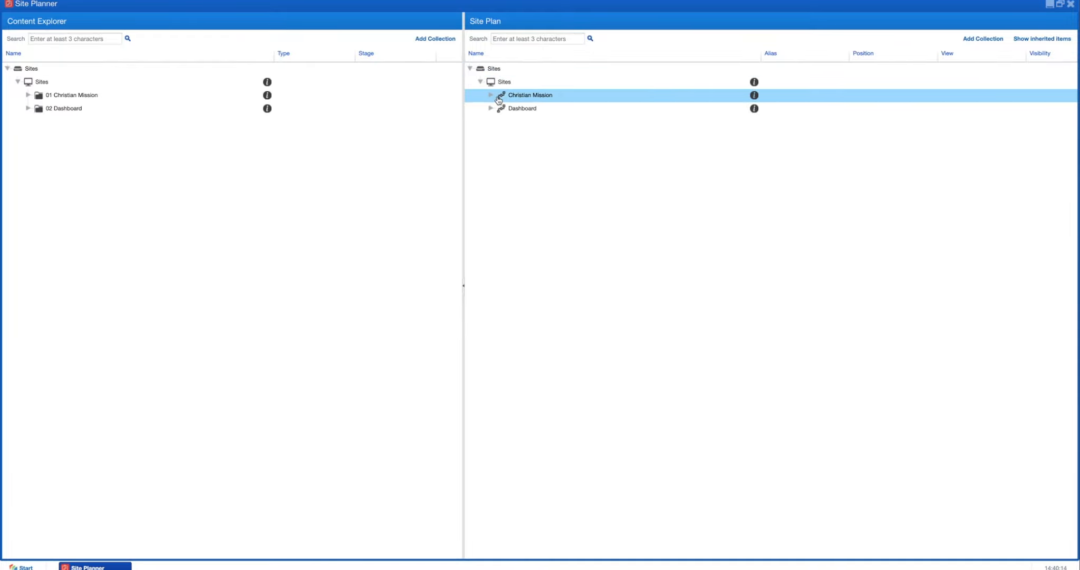
pyautogui.click(491, 96)
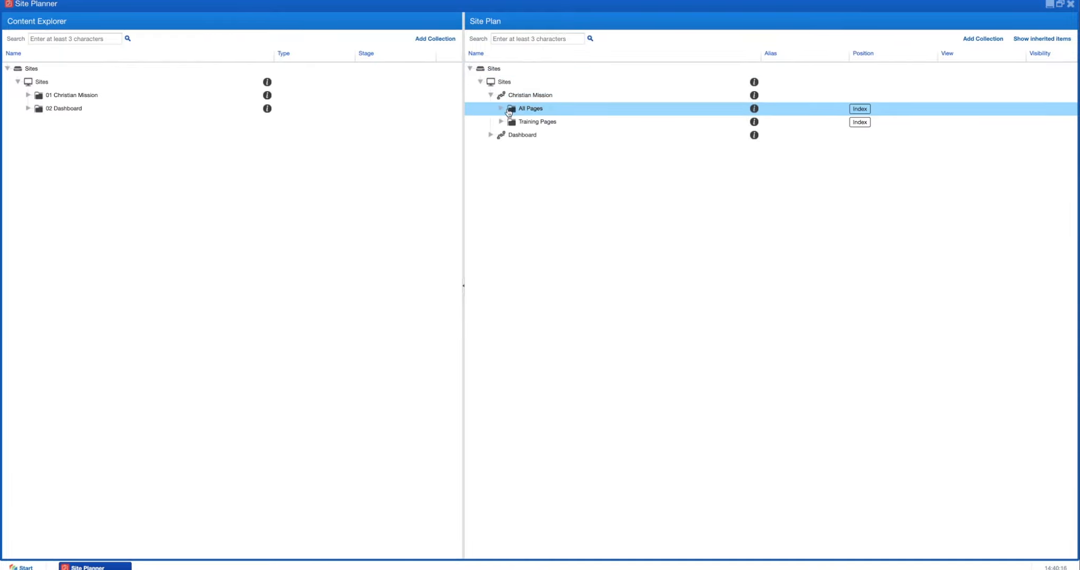
pyautogui.click(502, 109)
pyautogui.doubleClick(555, 109)
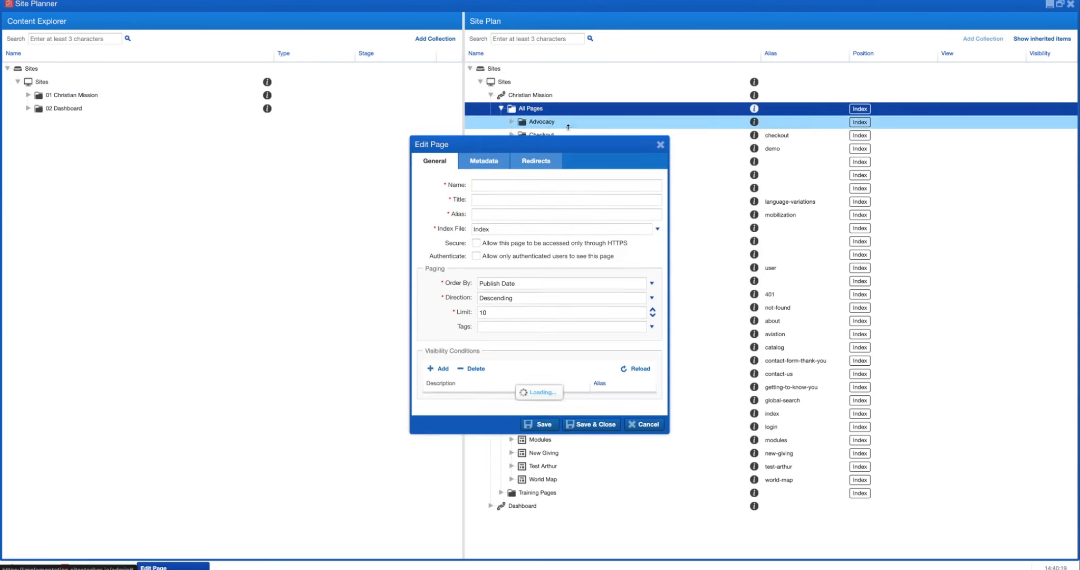
pyautogui.write('New Contact Form')
pyautogui.click(592, 433)
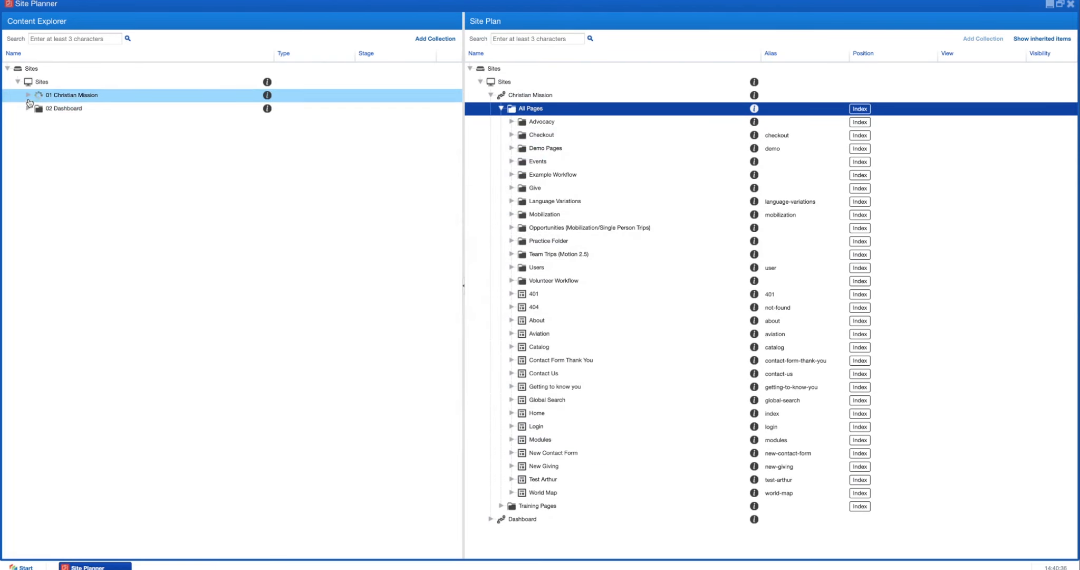
# - Assign the Basic Wrapper from 10 Wrapper to the New Contact Form page in the Body position with the Basic (Base) view
pyautogui.click(28, 95)
pyautogui.click(39, 307)
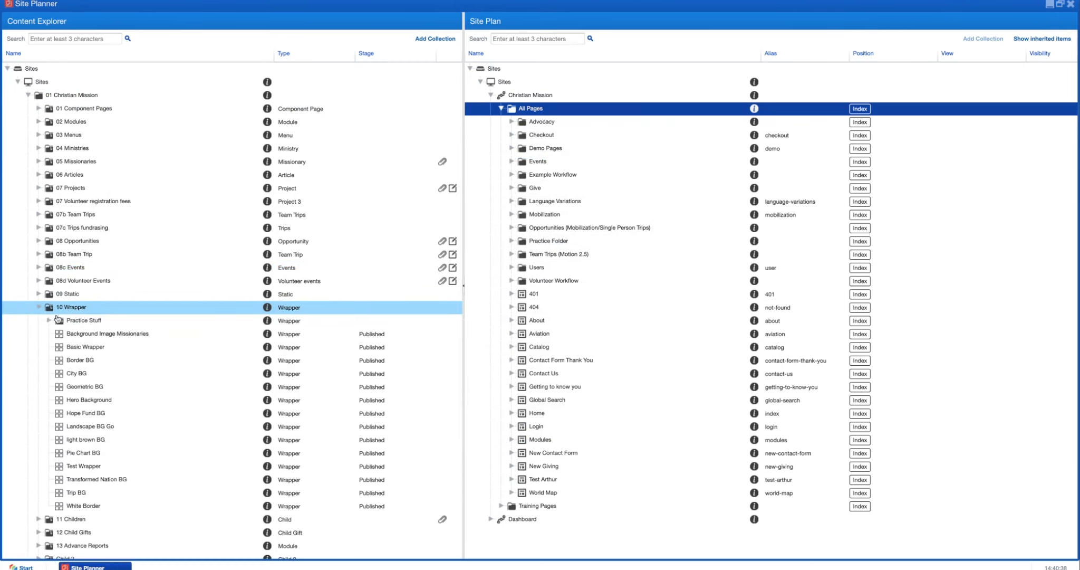
pyautogui.moveTo(93, 351); pyautogui.dragTo(545, 455)
pyautogui.click(431, 196)
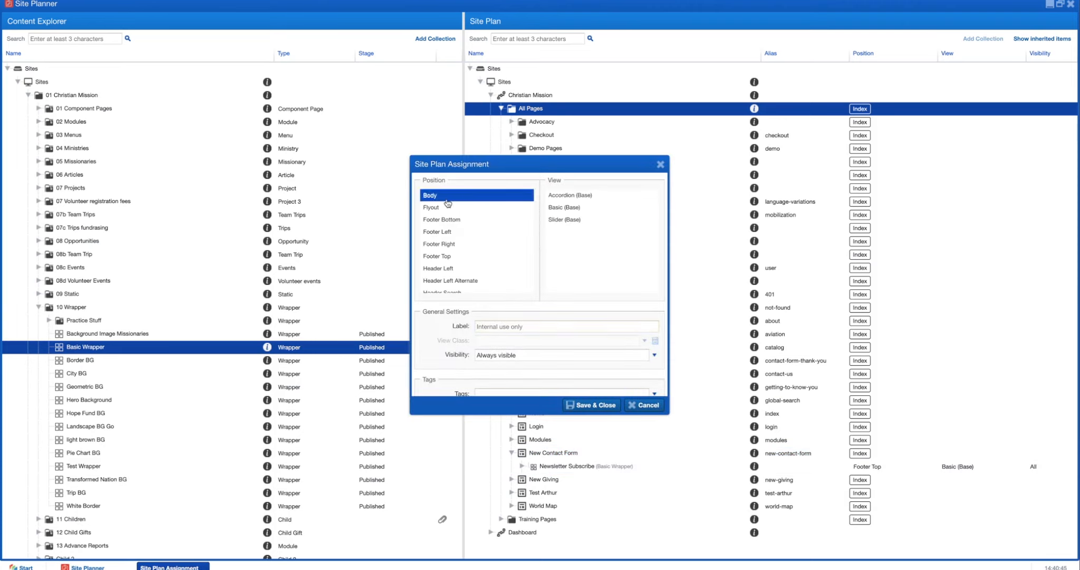
pyautogui.click(564, 207)
# - Give the wrapper the view classes Padding - Top, Padding - Bottom and Padding Vertical x 3, and save the assignment
pyautogui.click(503, 339)
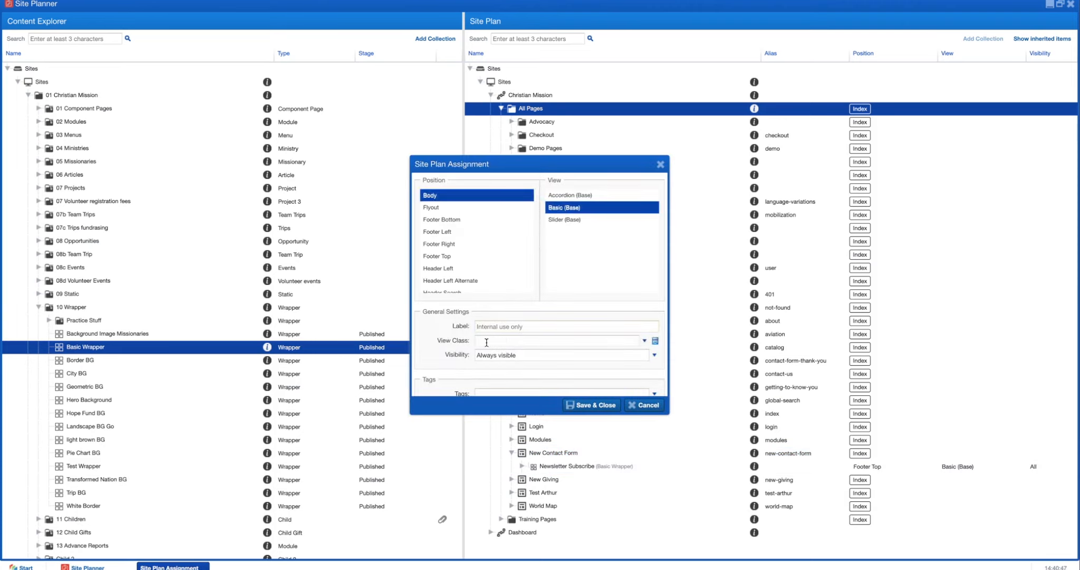
pyautogui.scroll(-3, 506, 403)
pyautogui.scroll(-8, 505, 404)
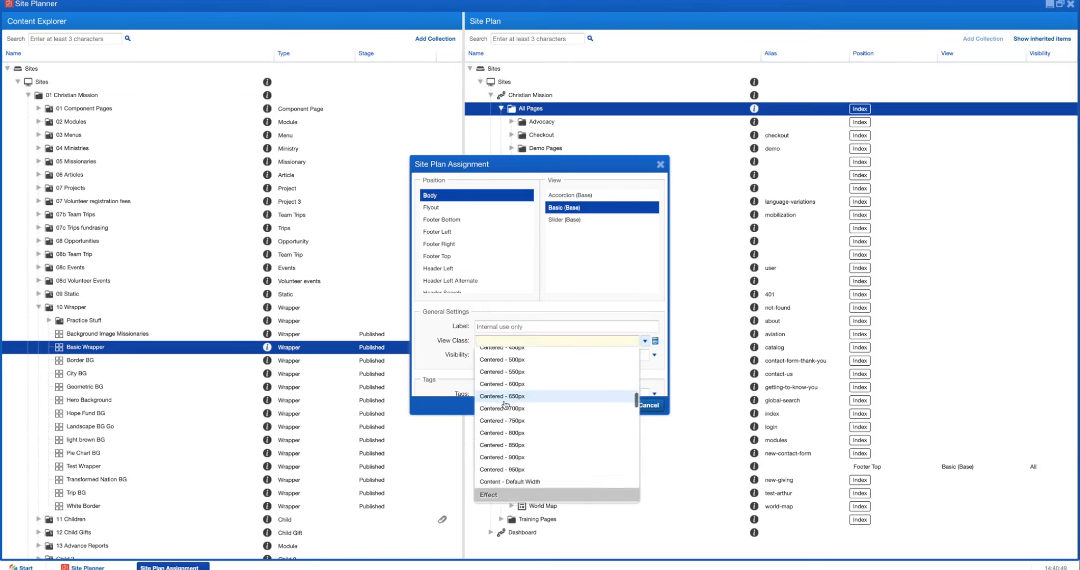
pyautogui.scroll(-3, 504, 404)
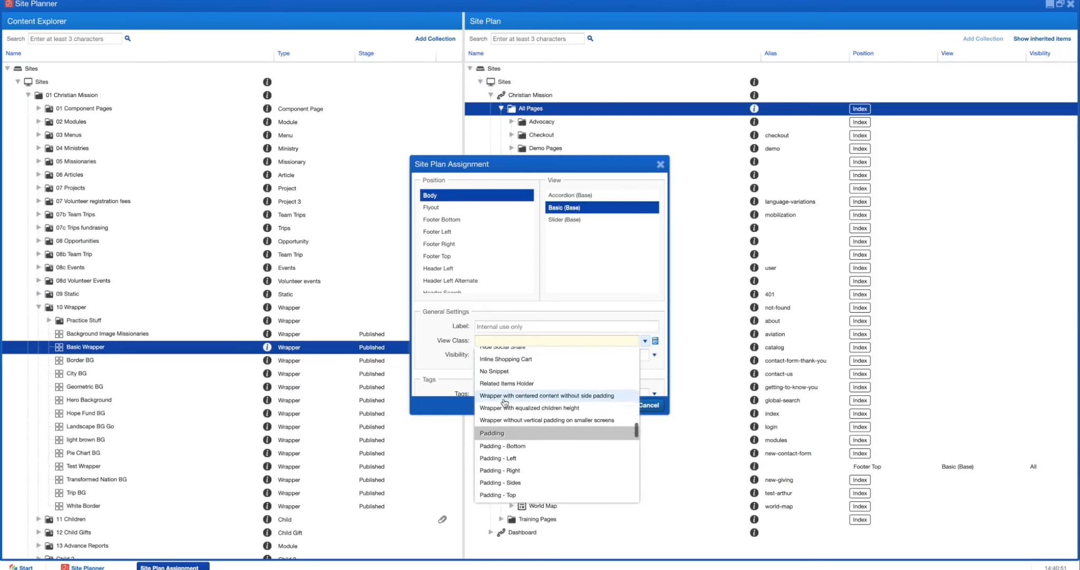
pyautogui.click(523, 478)
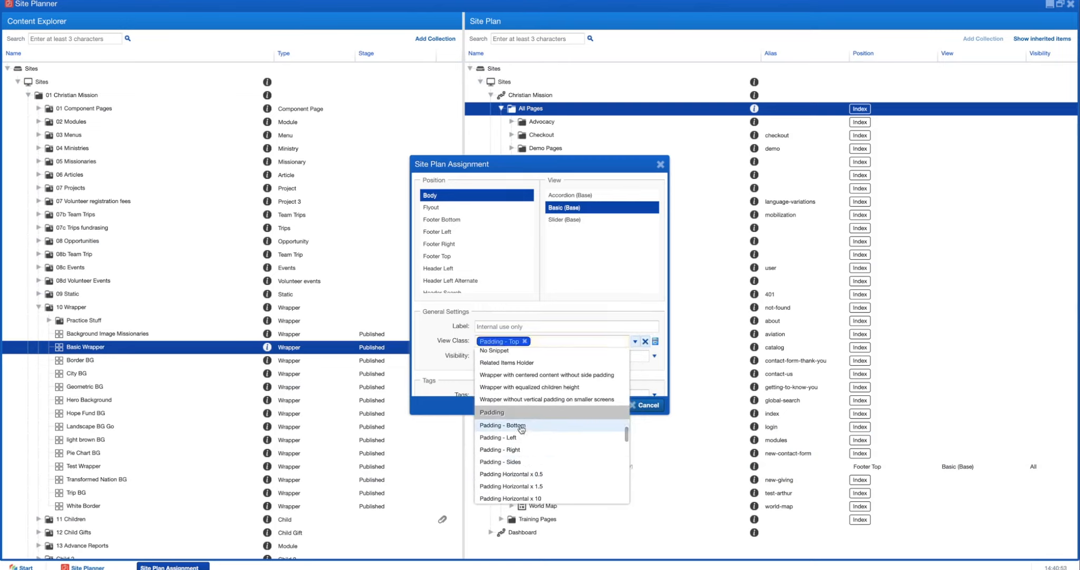
pyautogui.click(520, 425)
pyautogui.scroll(-5, 522, 422)
pyautogui.click(524, 414)
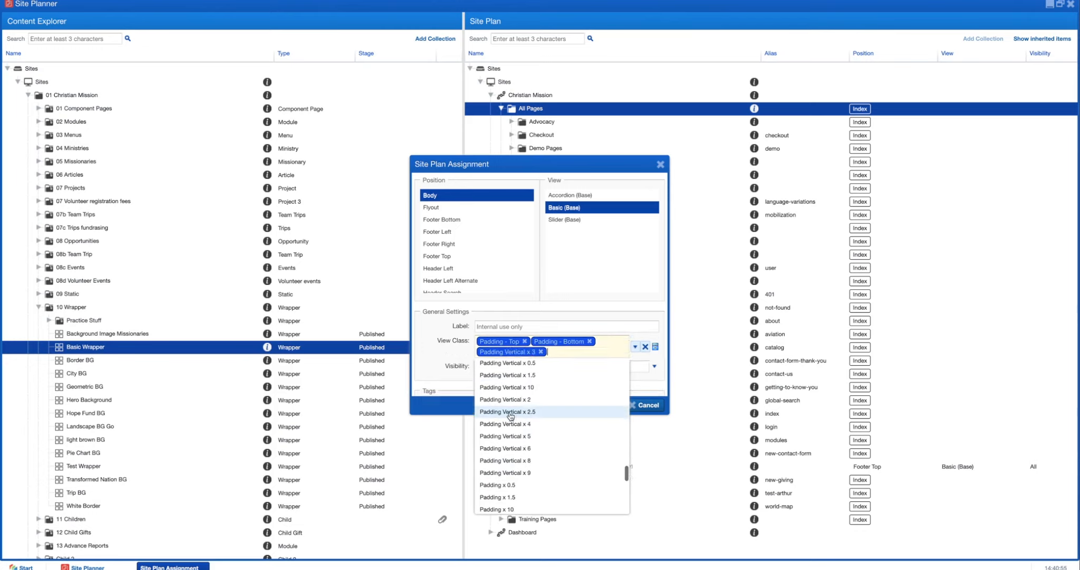
pyautogui.click(583, 405)
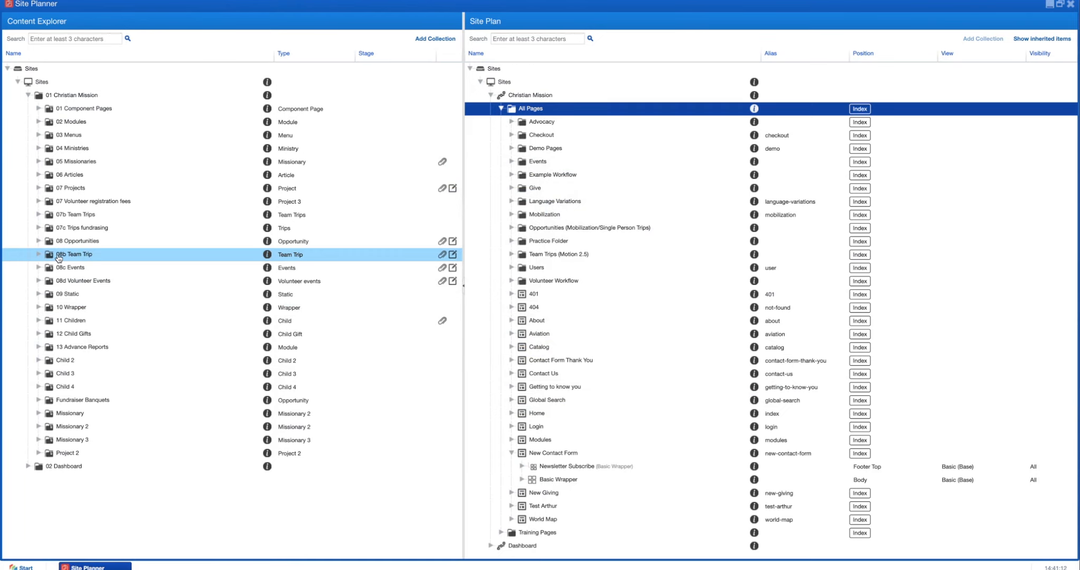
# - Add a Task Sequence module to 02 Modules, name it "Task Sequence New Contact Form", and save it to load its configuration
pyautogui.click(38, 123)
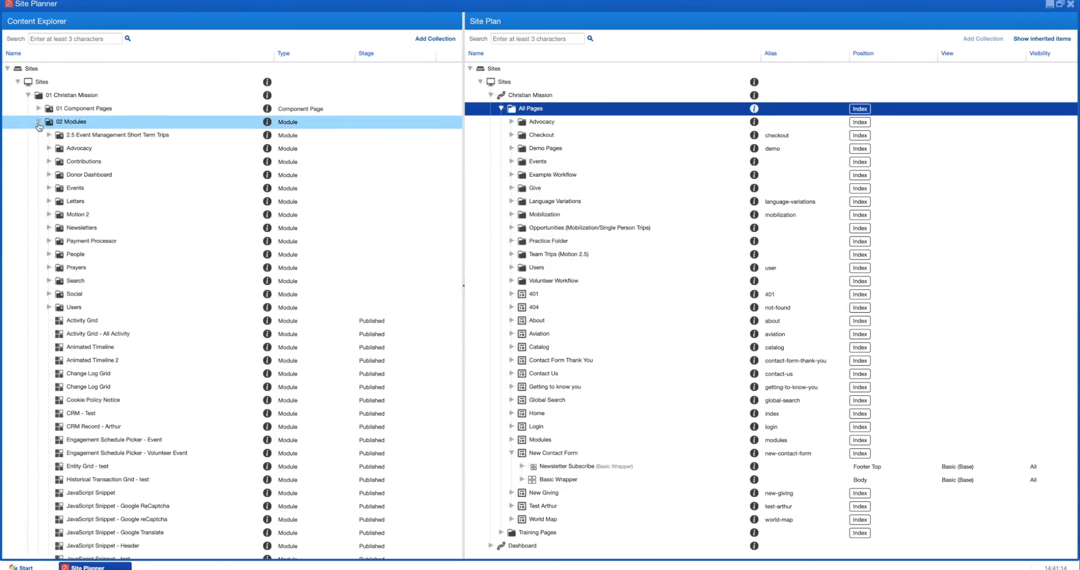
pyautogui.rightClick(70, 125)
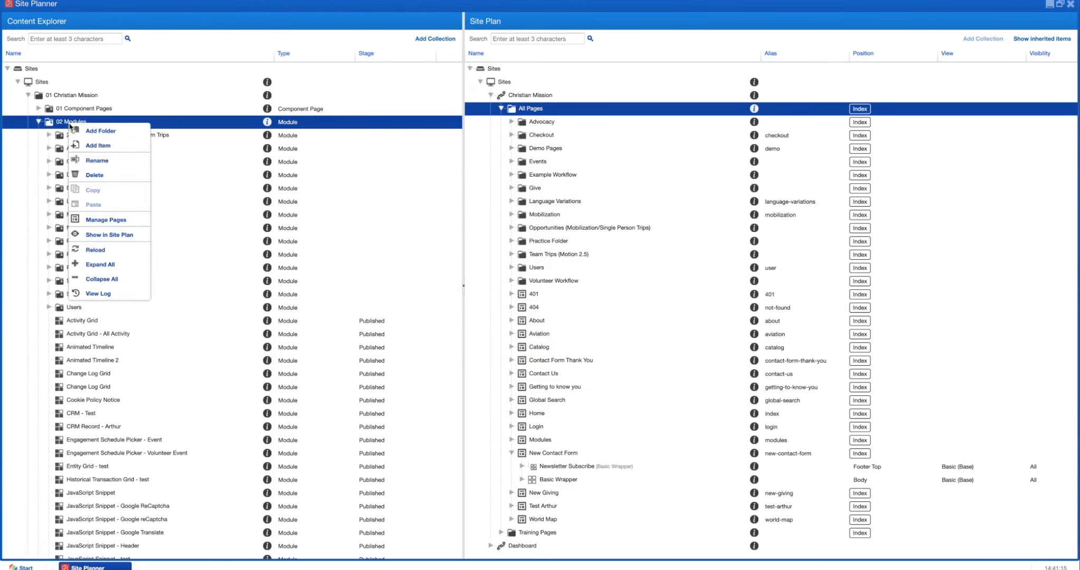
pyautogui.click(93, 144)
pyautogui.write('task')
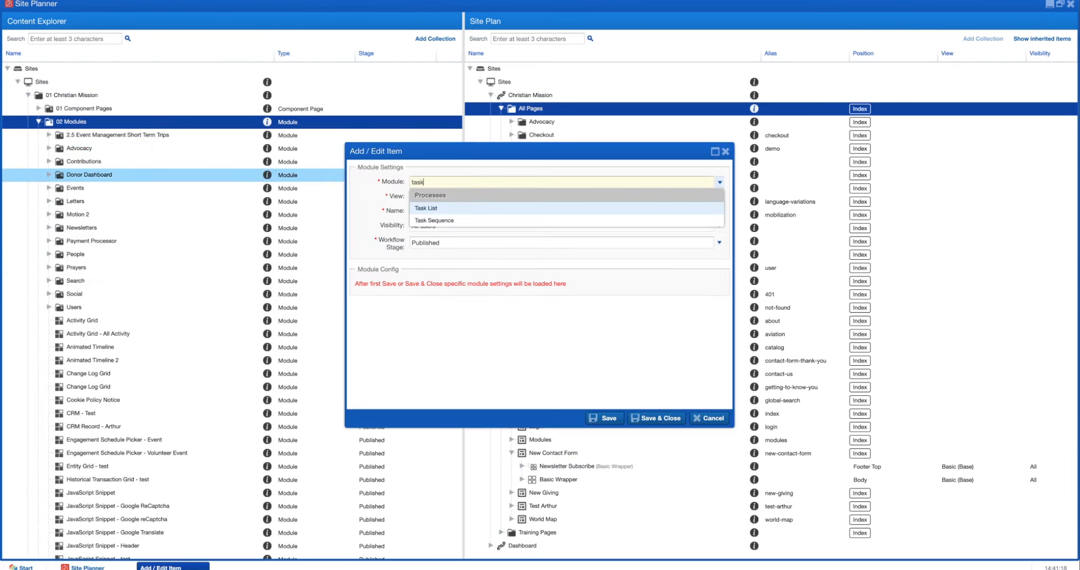
pyautogui.click(441, 220)
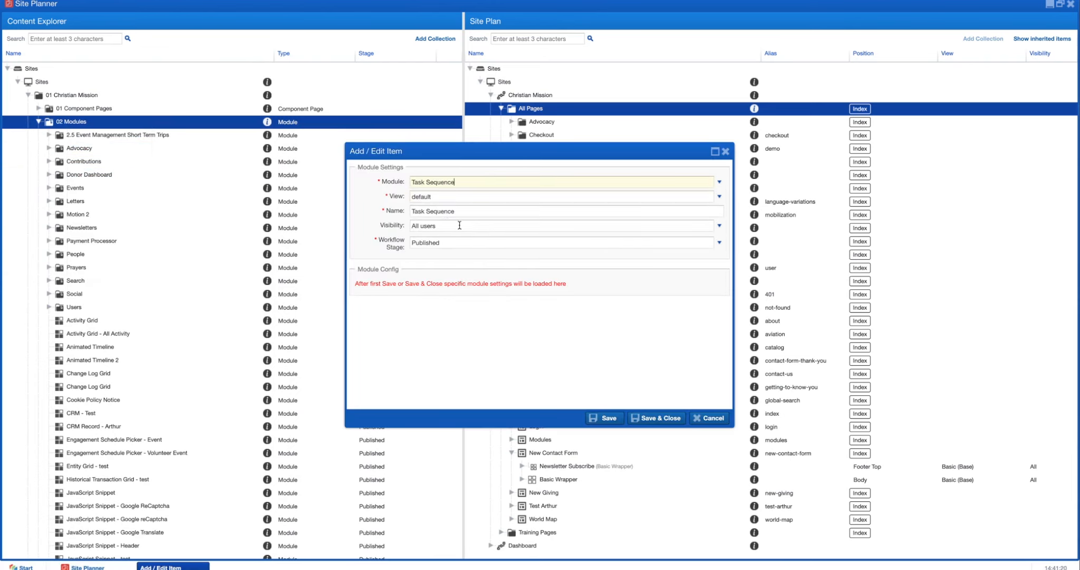
pyautogui.write('New Contact Form')
pyautogui.click(605, 418)
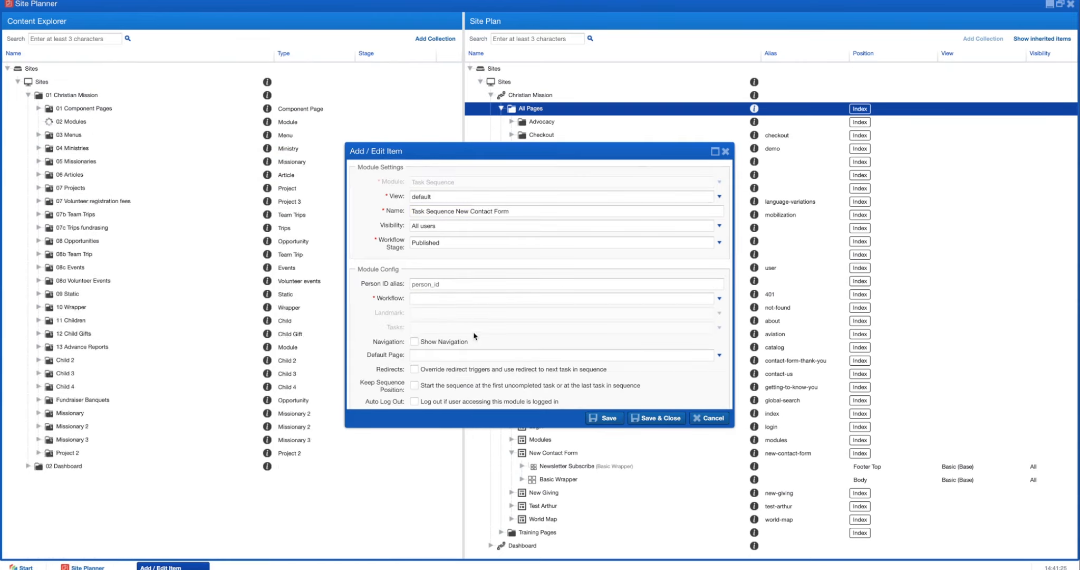
# - Set the module's workflow to New Workflow and its task to "Connect with us!"
pyautogui.click(428, 297)
pyautogui.scroll(-3, 446, 369)
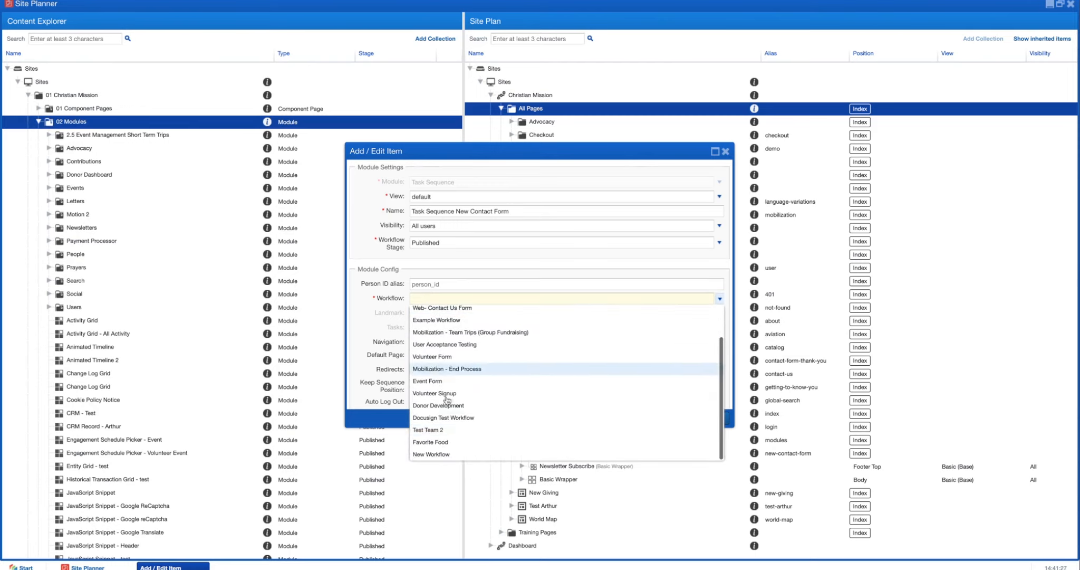
pyautogui.click(449, 453)
pyautogui.click(418, 327)
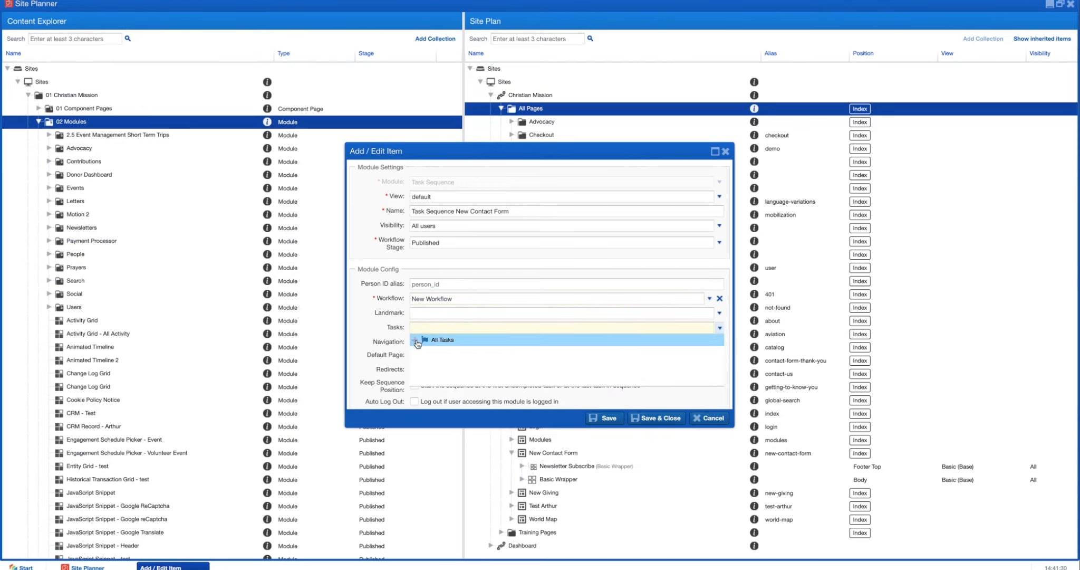
pyautogui.click(416, 340)
pyautogui.click(446, 352)
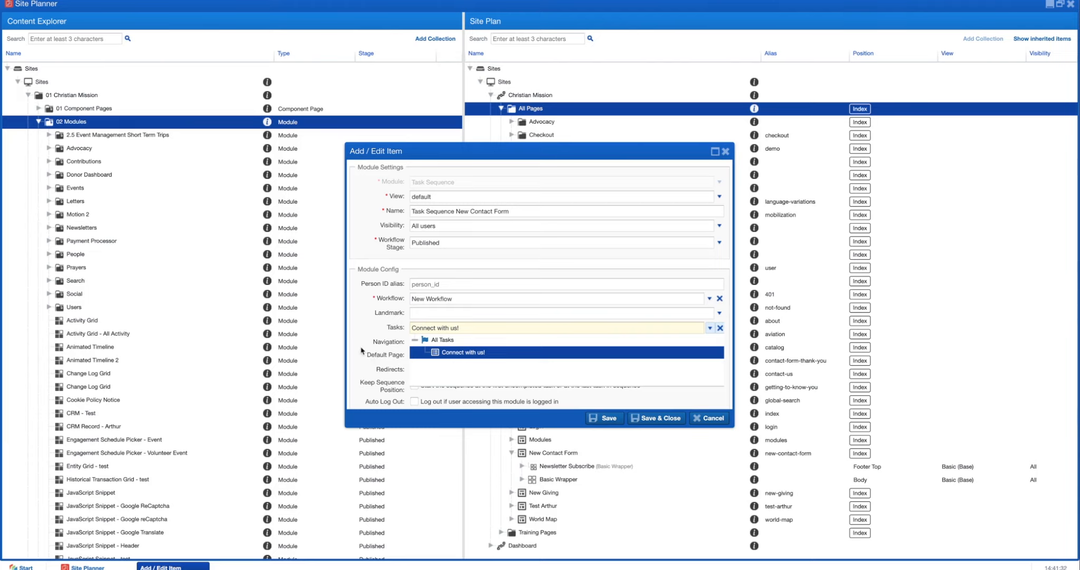
# - Set the module's default page to New Contact Form under All Pages of the Christian Mission site
pyautogui.click(418, 355)
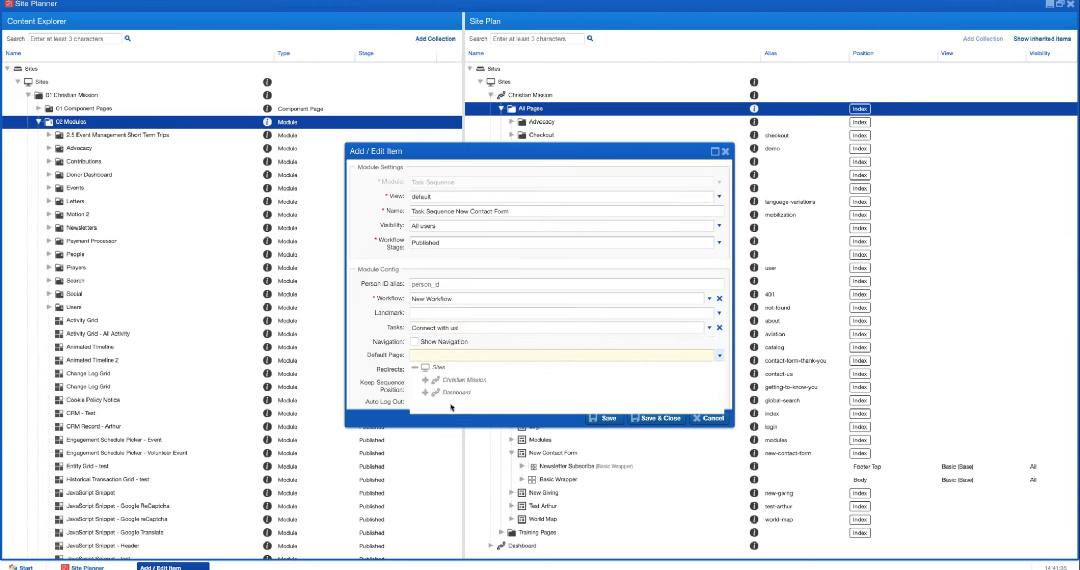
pyautogui.click(426, 381)
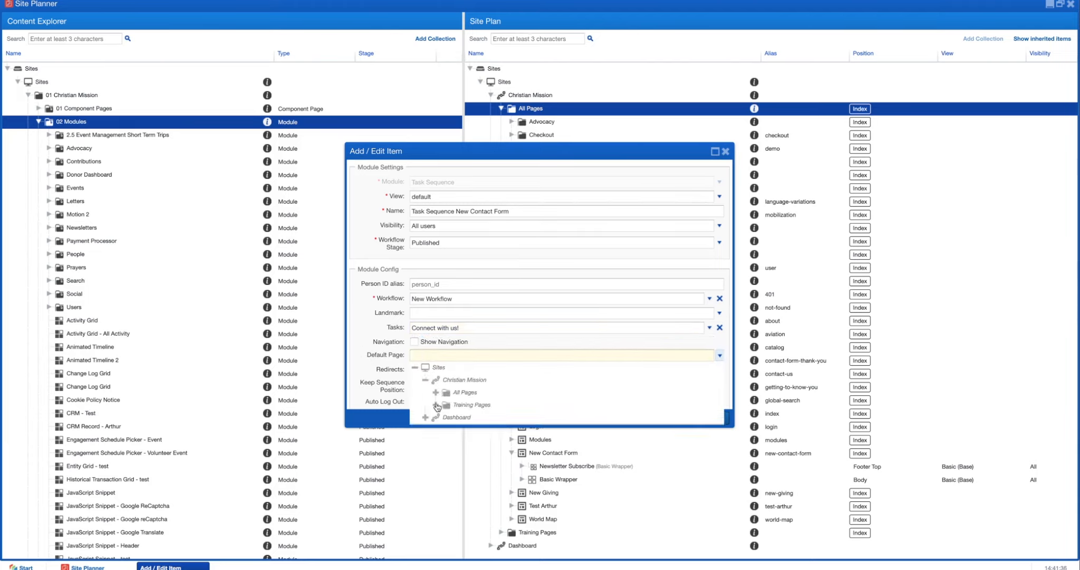
pyautogui.click(436, 393)
pyautogui.scroll(-5, 457, 406)
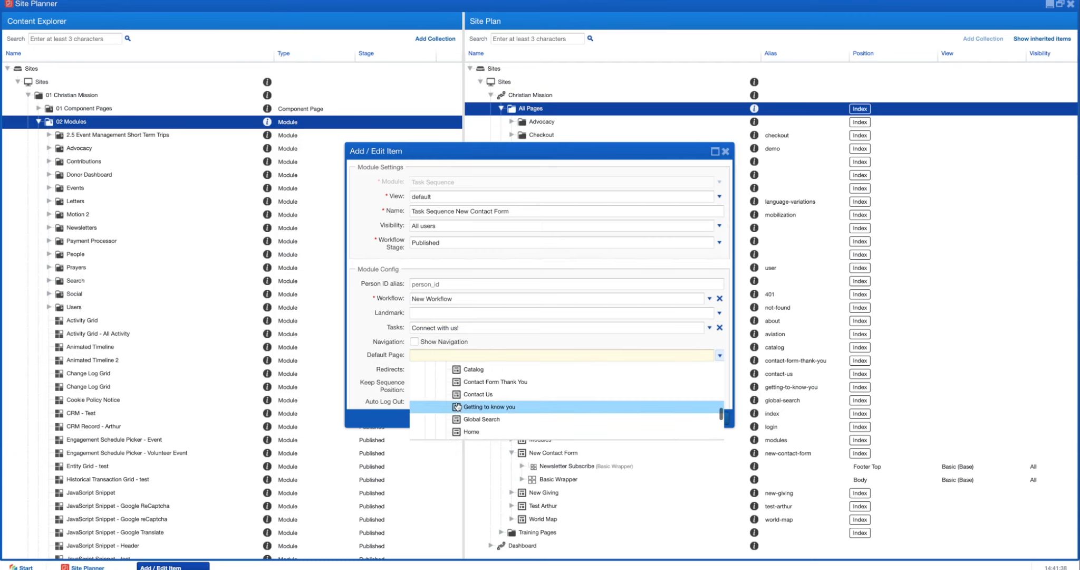
pyautogui.scroll(-3, 457, 406)
pyautogui.click(468, 390)
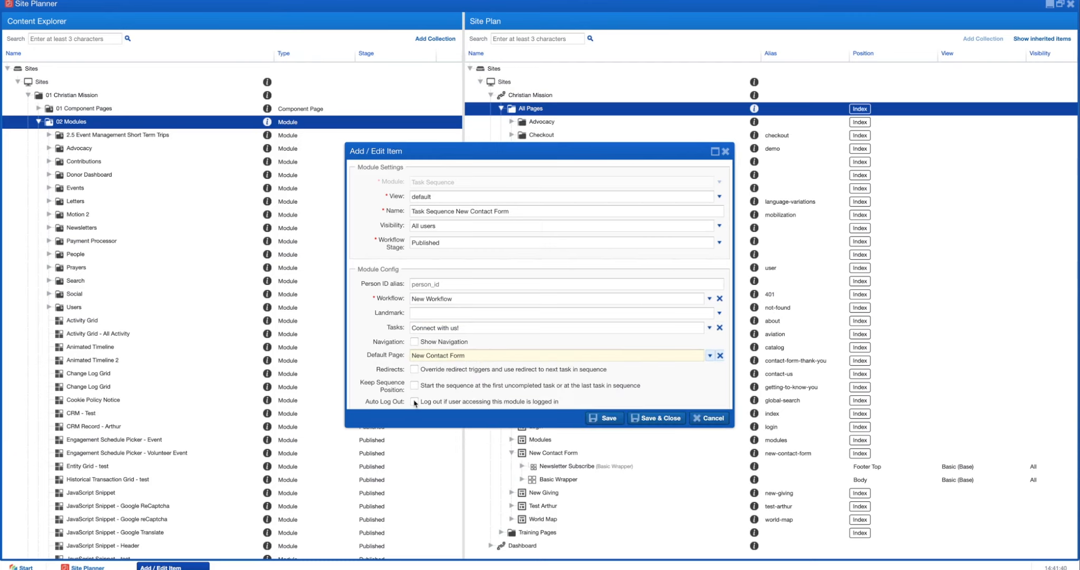
# - Enable Force New so a new engagement is always created, and save and close the module
pyautogui.scroll(-2, 415, 401)
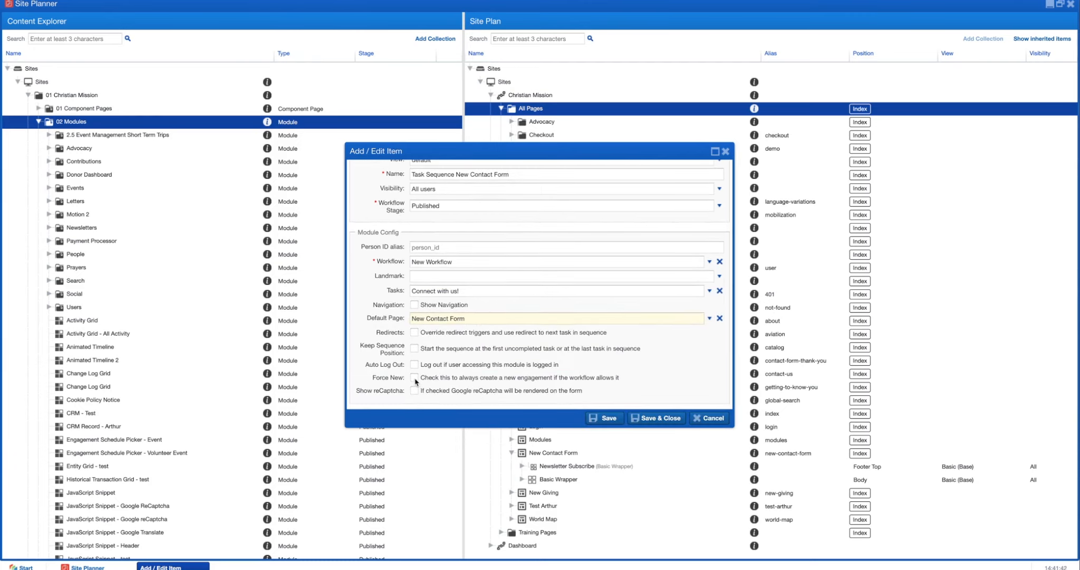
pyautogui.click(414, 378)
pyautogui.click(654, 419)
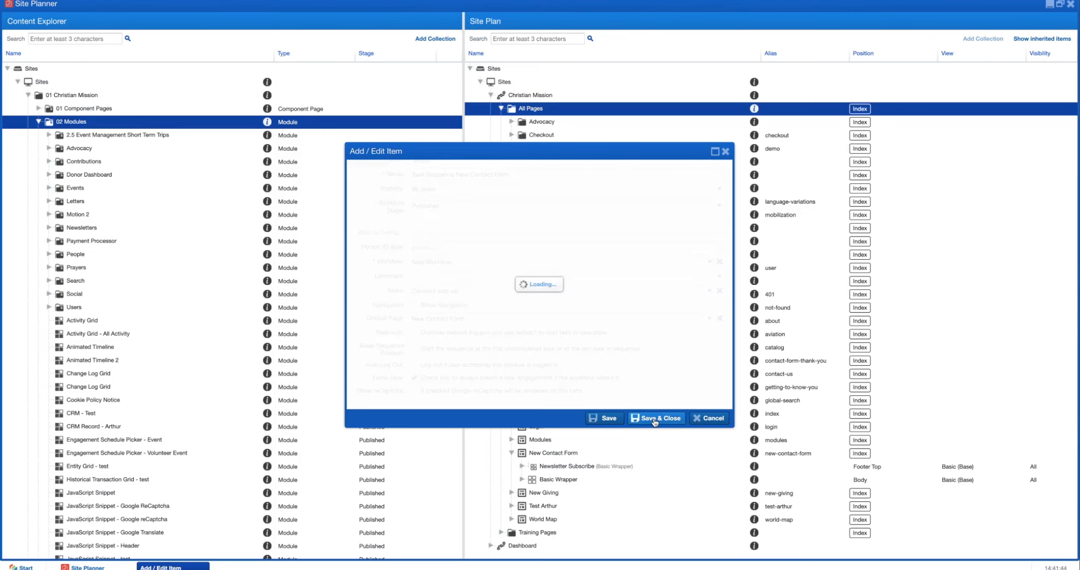
# - Place the Task Sequence New Contact Form module inside the New Contact Form page's Basic Wrapper, and preview the page
pyautogui.scroll(-10, 217, 367)
pyautogui.click(146, 464)
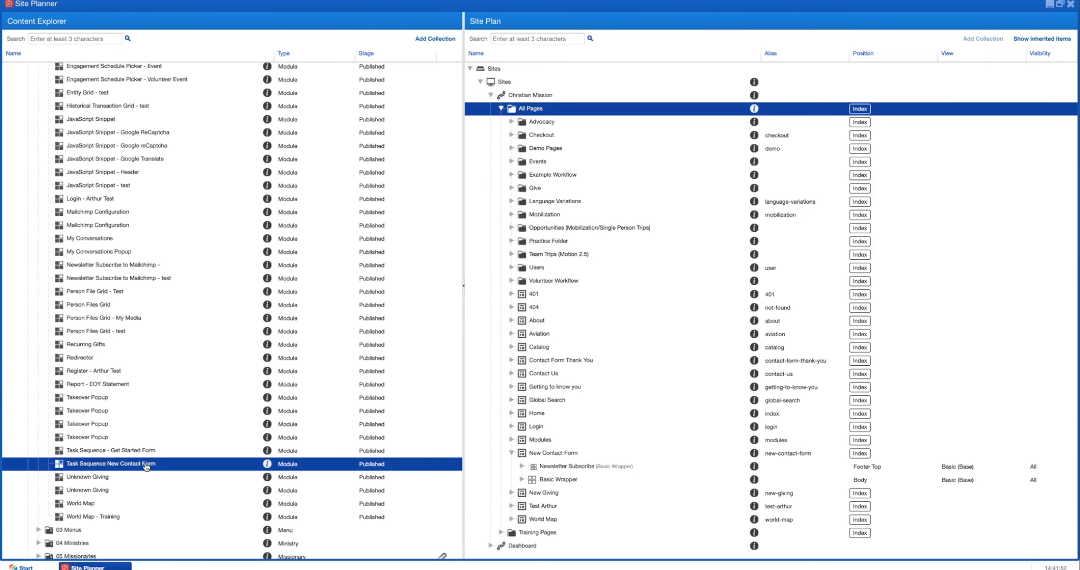
pyautogui.moveTo(146, 465); pyautogui.dragTo(573, 483)
pyautogui.click(587, 407)
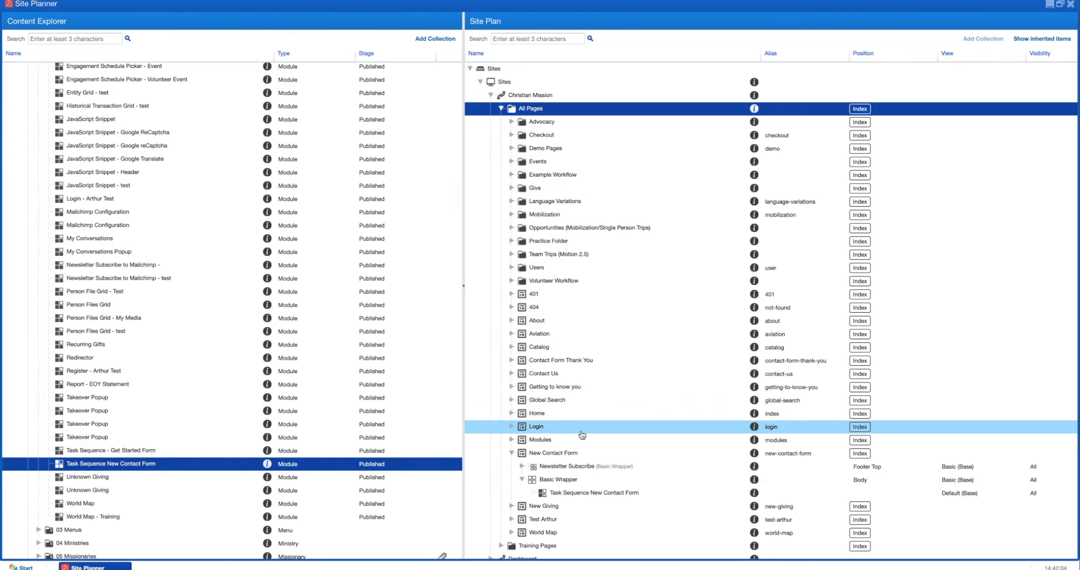
pyautogui.rightClick(573, 455)
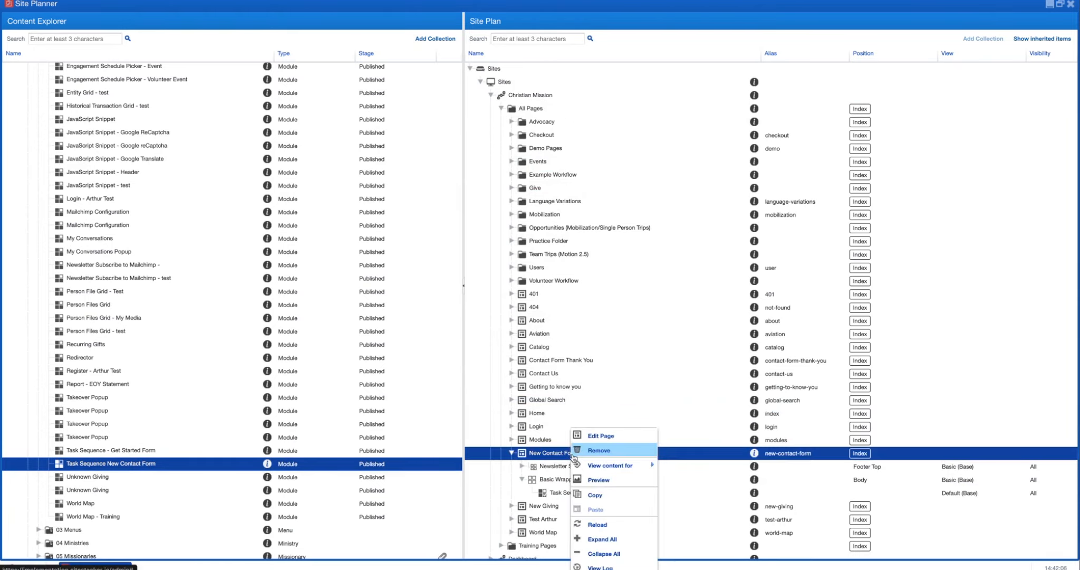
pyautogui.click(598, 480)
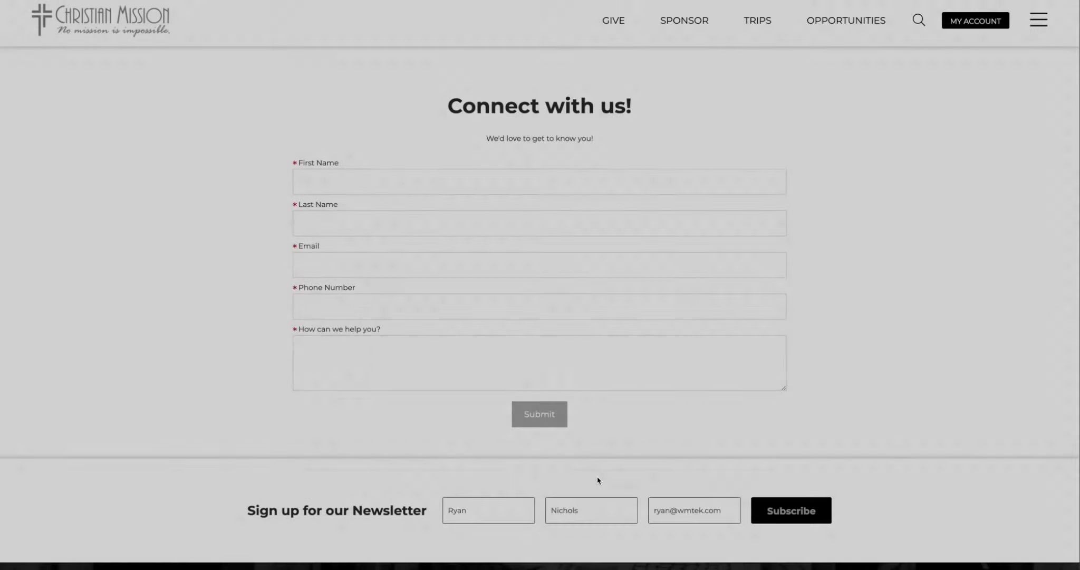